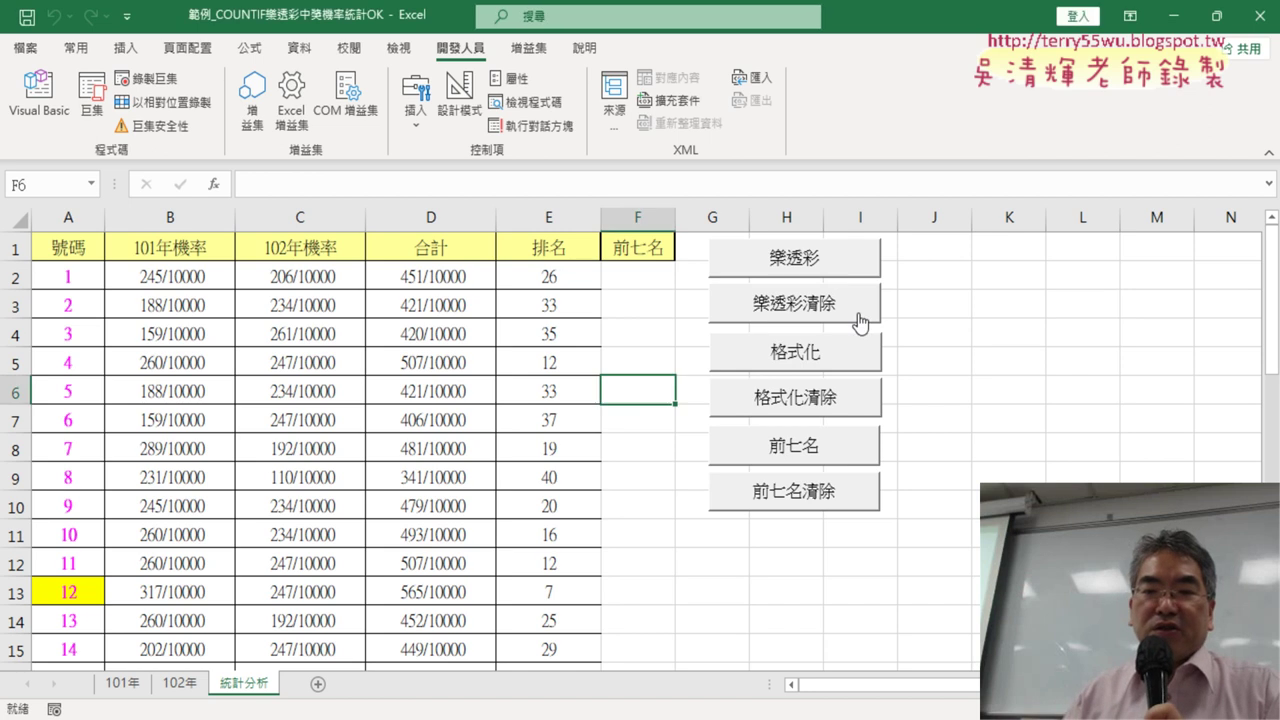
# Clear and regenerate the lottery statistics with 樂透彩清除 and 樂透彩, then remove any yellow highlight.
pyautogui.click(826, 318)
pyautogui.click(827, 276)
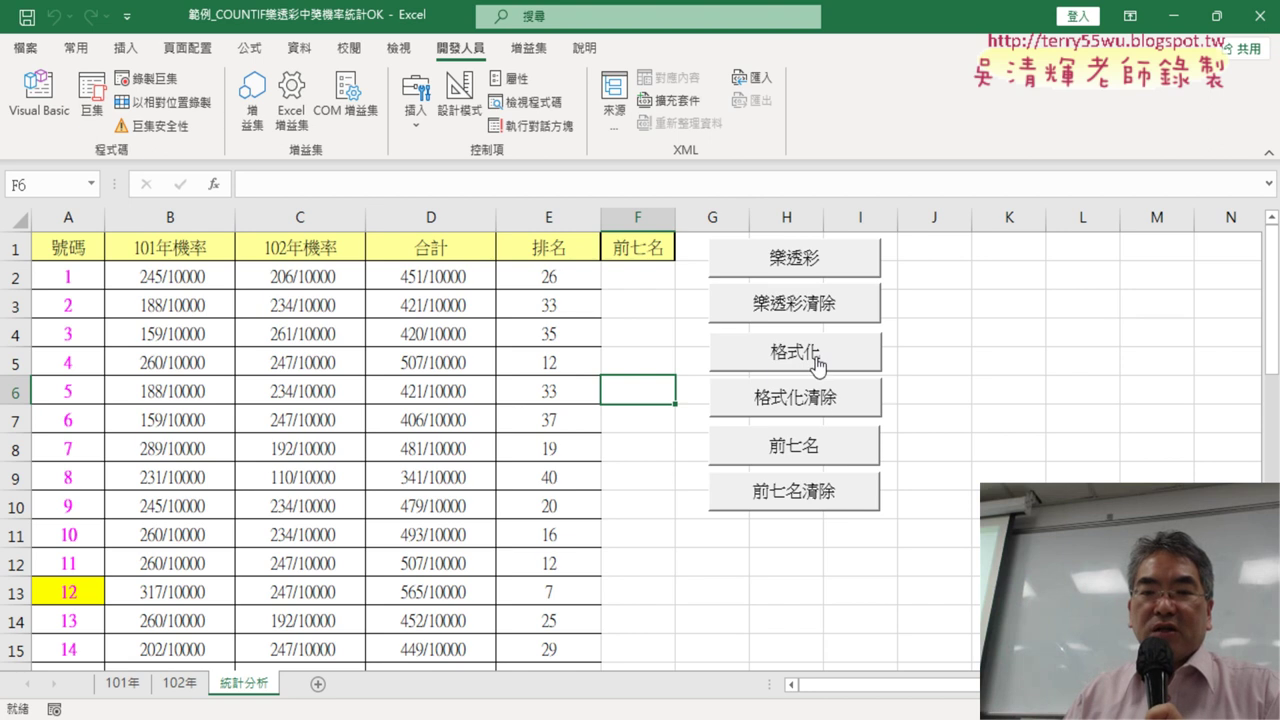
pyautogui.click(819, 400)
pyautogui.scroll(-4, 202, 470)
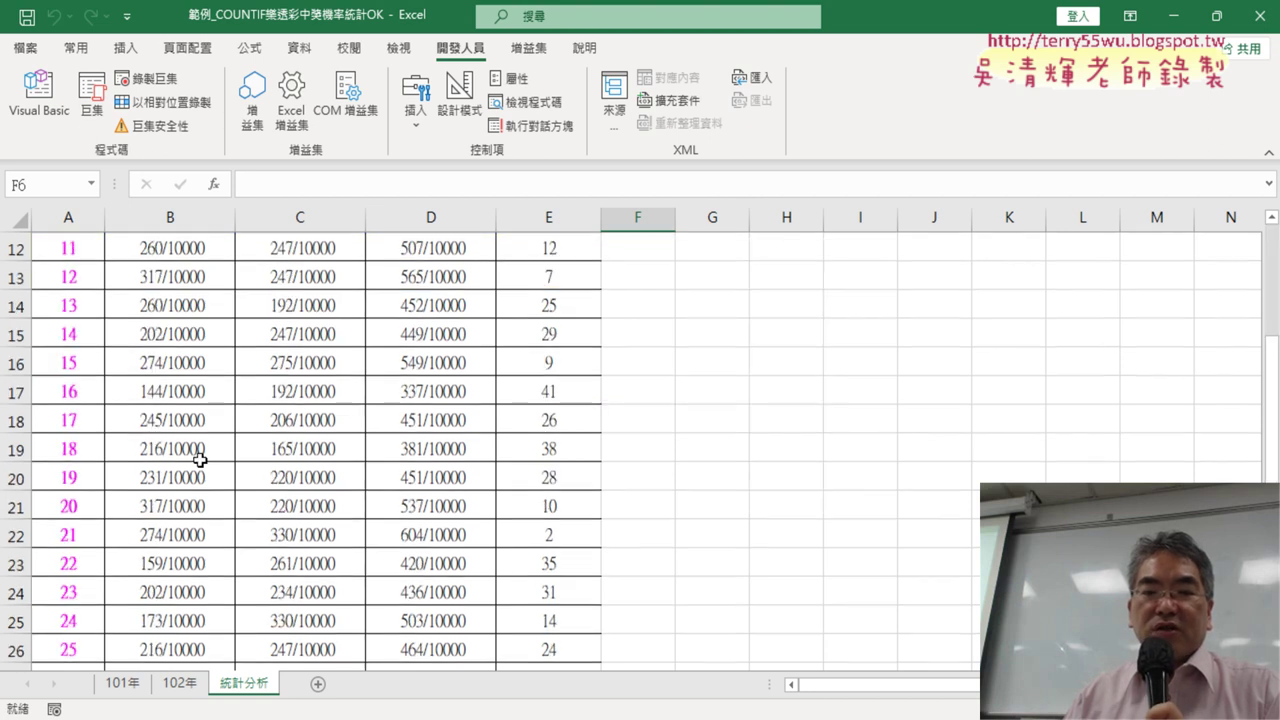
pyautogui.scroll(4, 202, 465)
# Highlight the top-seven numbers in yellow with 格式化 and review them down the sheet.
pyautogui.click(745, 354)
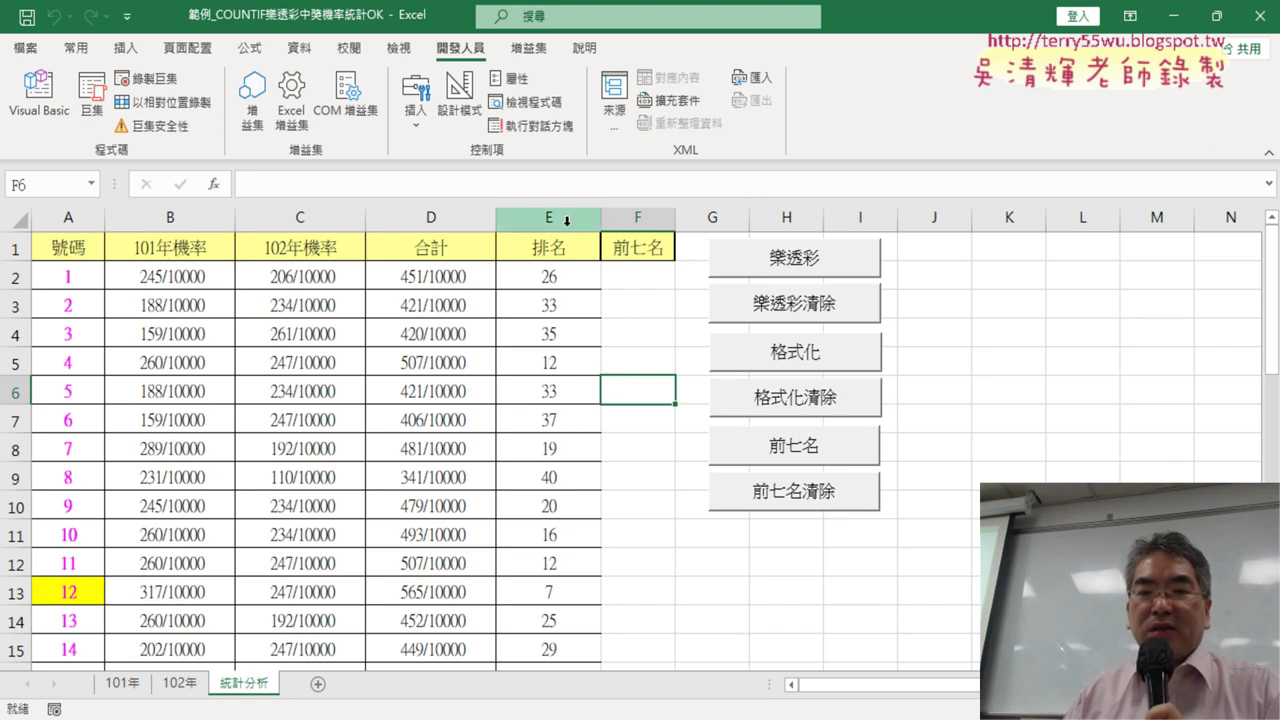
pyautogui.scroll(-4, 150, 450)
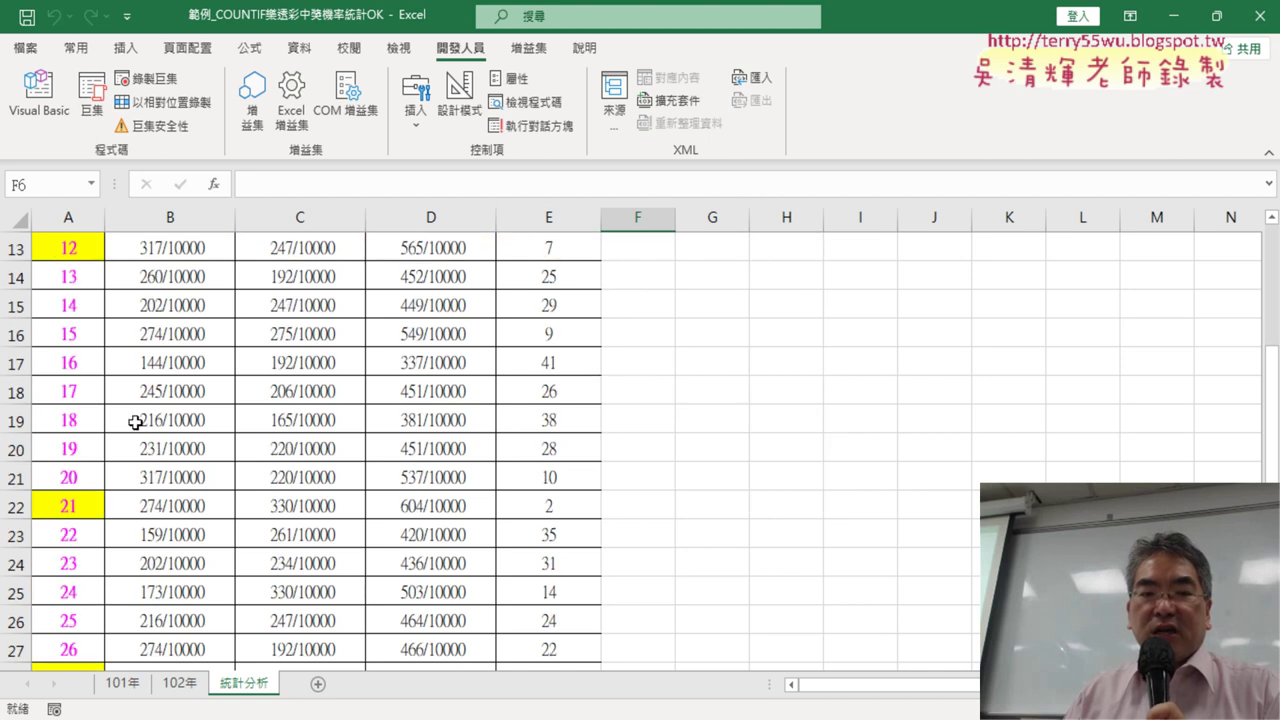
pyautogui.scroll(-2, 140, 500)
pyautogui.scroll(-1, 76, 521)
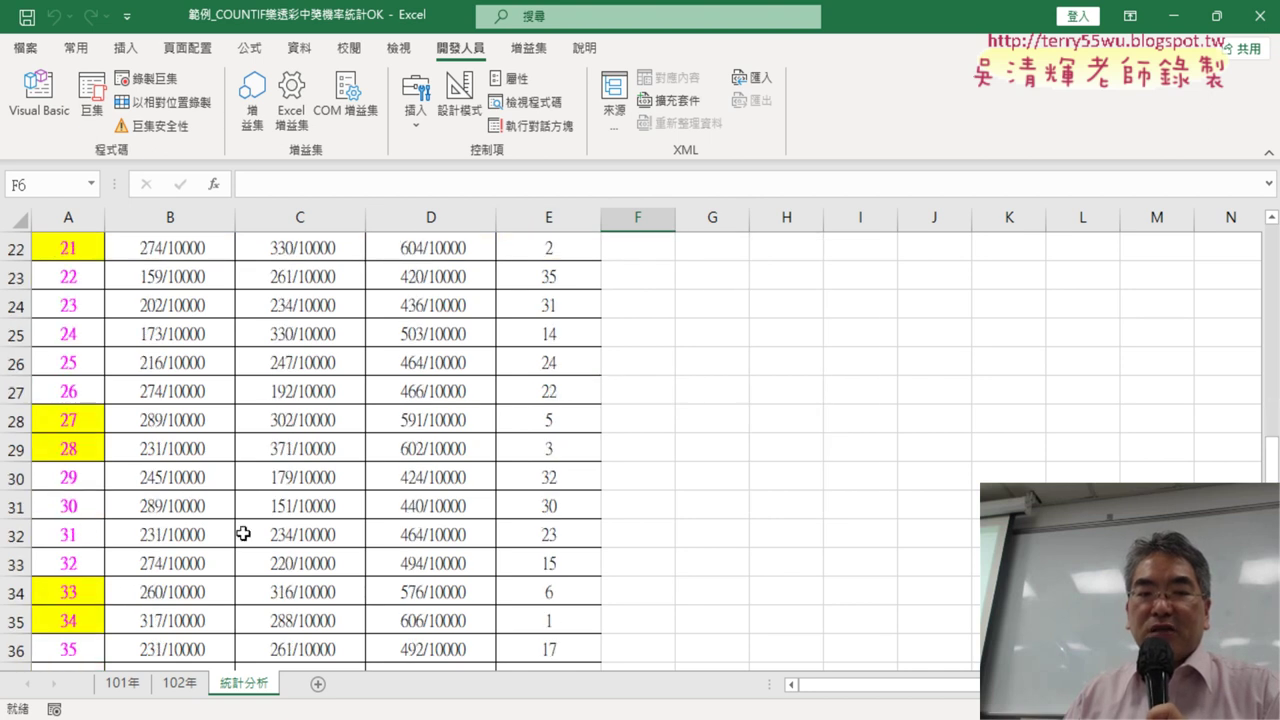
pyautogui.scroll(3, 320, 523)
pyautogui.scroll(4, 320, 523)
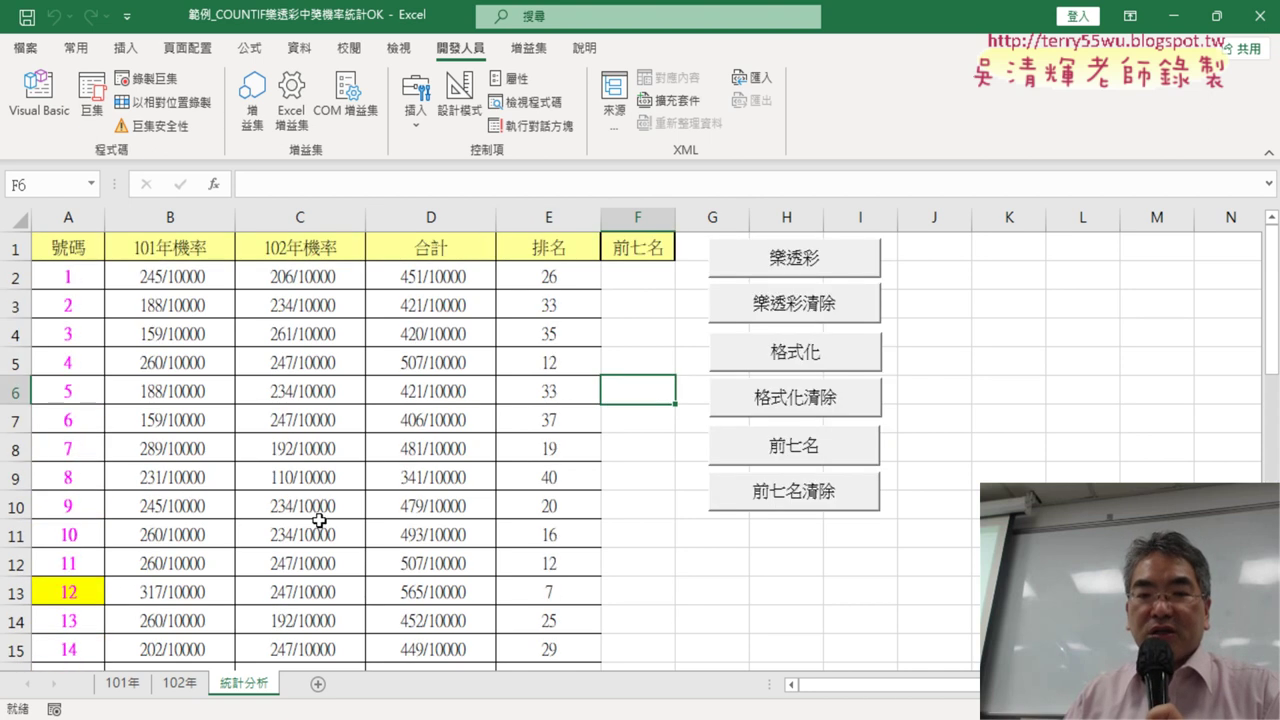
# Clear the highlight, then list 12, 21, 27, 28, 33, 34, 39 in F2:F8 via 前七名.
pyautogui.click(798, 410)
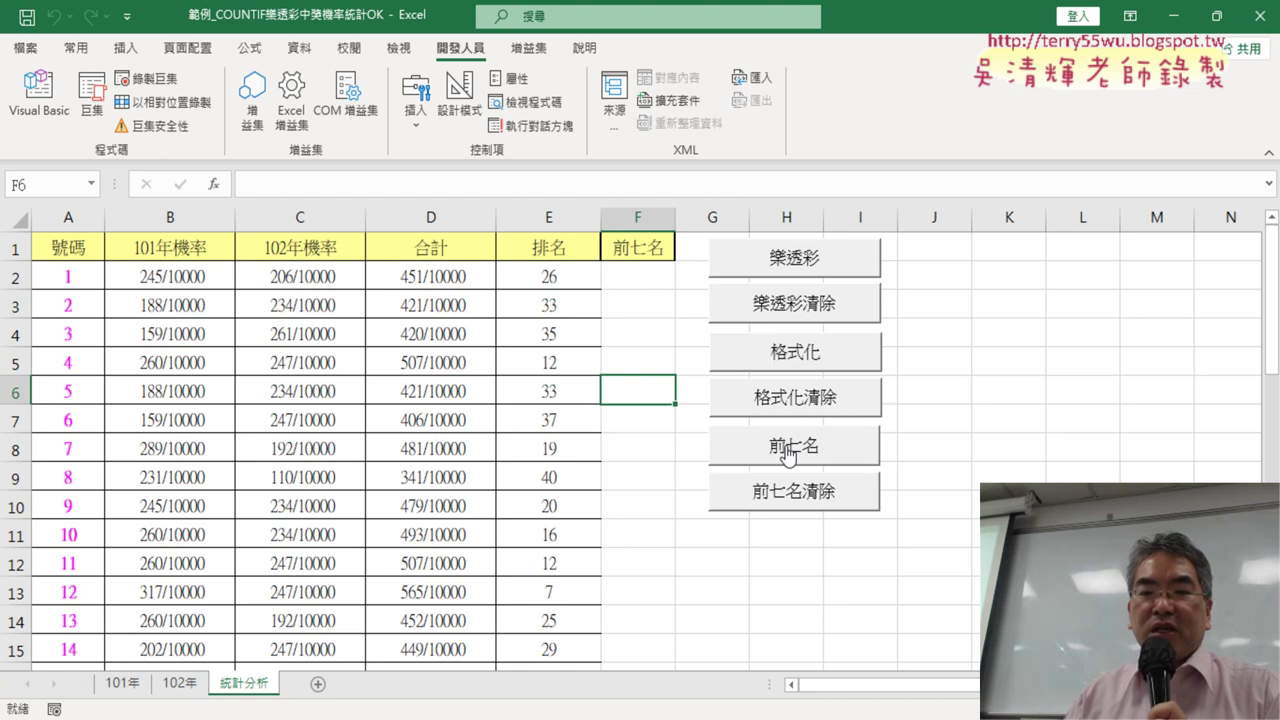
pyautogui.click(791, 458)
pyautogui.moveTo(663, 277); pyautogui.dragTo(648, 449)
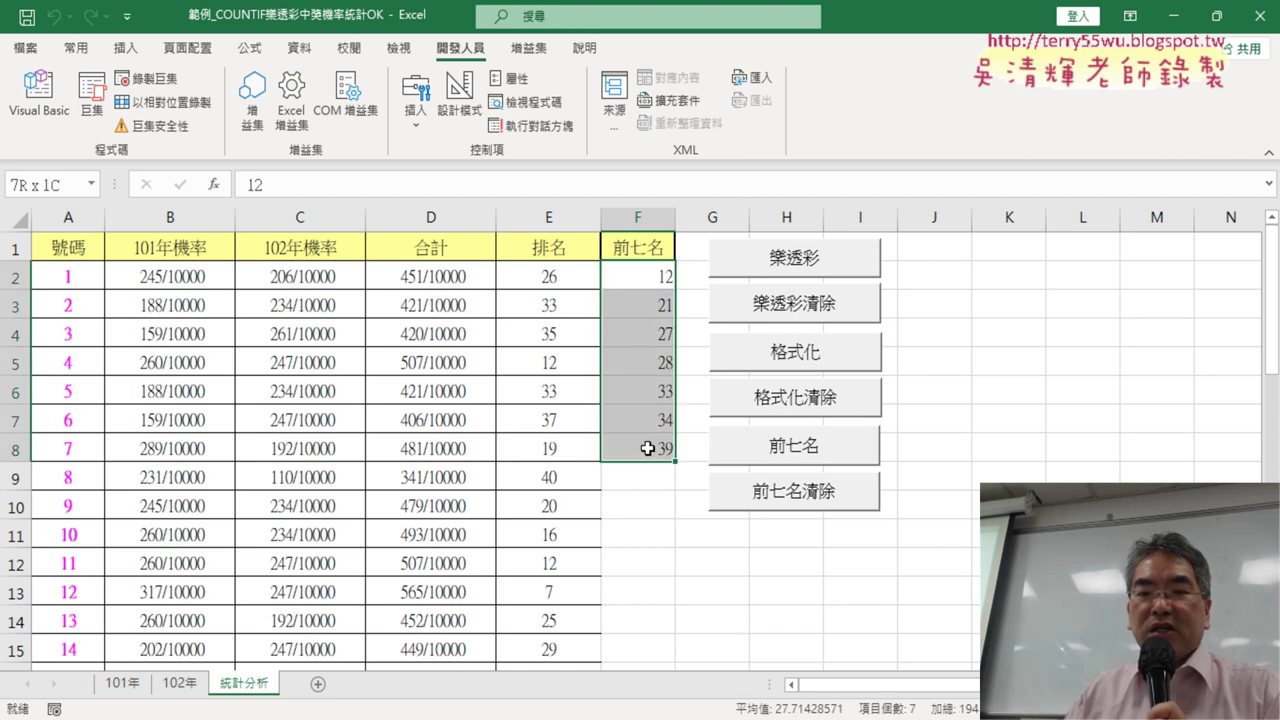
# Empty F2:F8 with the 前七名清除 button.
pyautogui.click(806, 491)
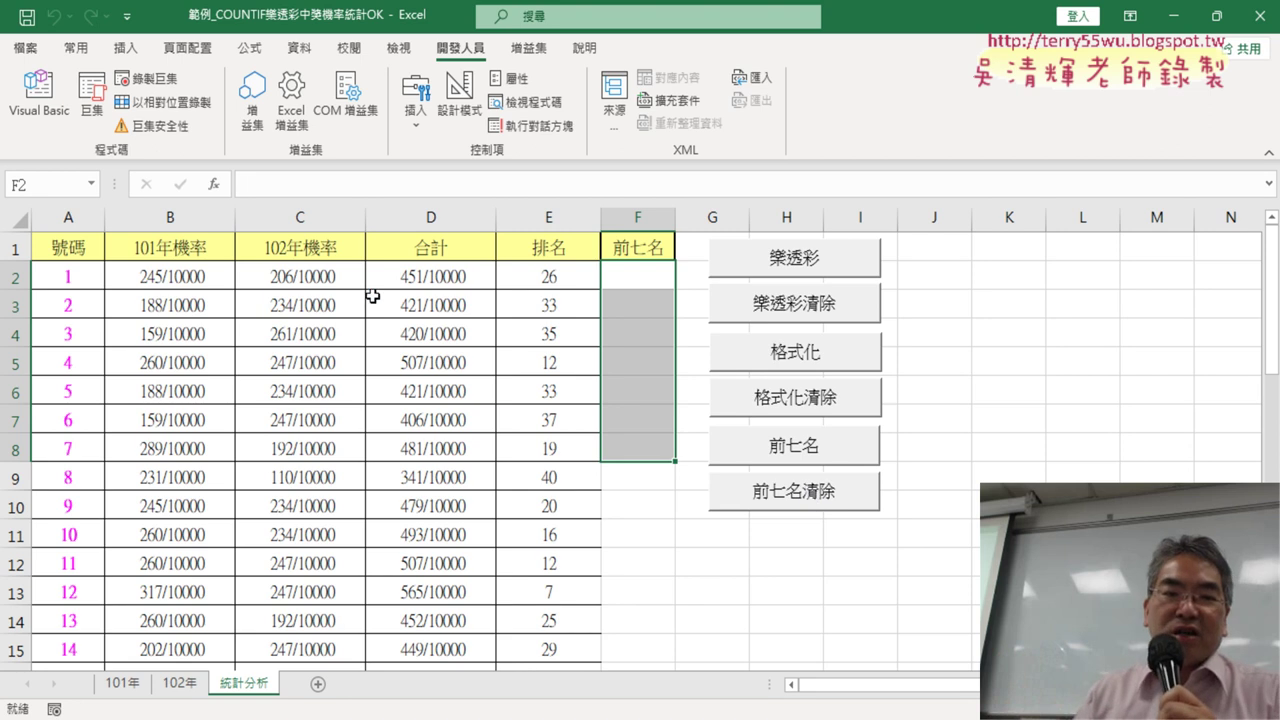
# Review row 2's formulas: 101年 and 102年 rates, the total, and the RANK.EQ rank.
pyautogui.click(186, 276)
pyautogui.click(297, 277)
pyautogui.click(430, 280)
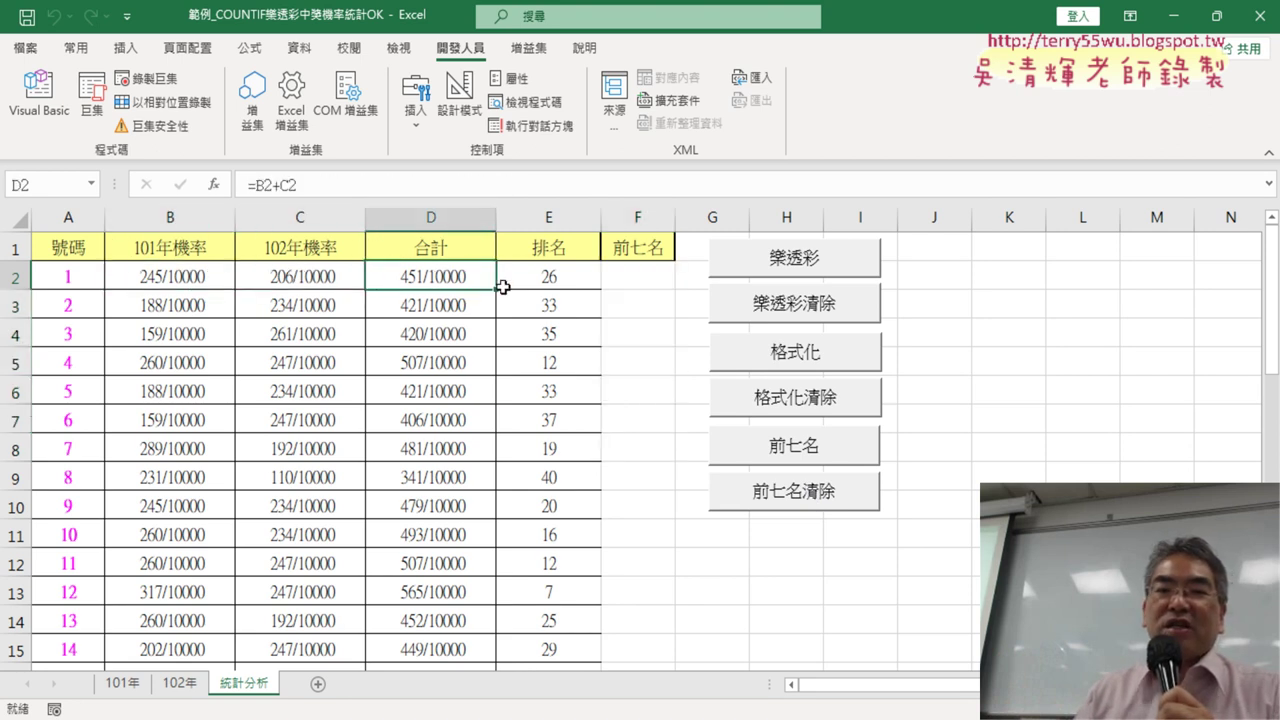
pyautogui.click(552, 283)
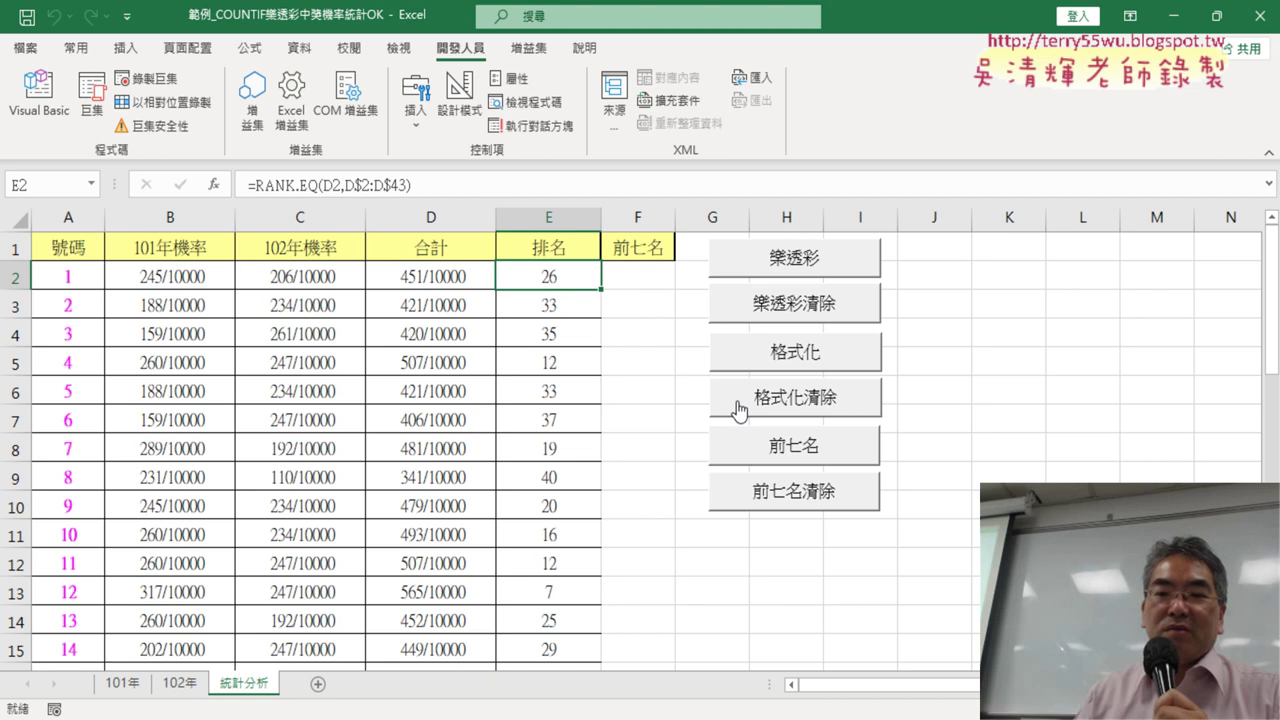
# Shade the top-seven numbers in yellow with 格式化 and inspect number 12's rank formula in E13.
pyautogui.click(818, 362)
pyautogui.scroll(-2, 166, 474)
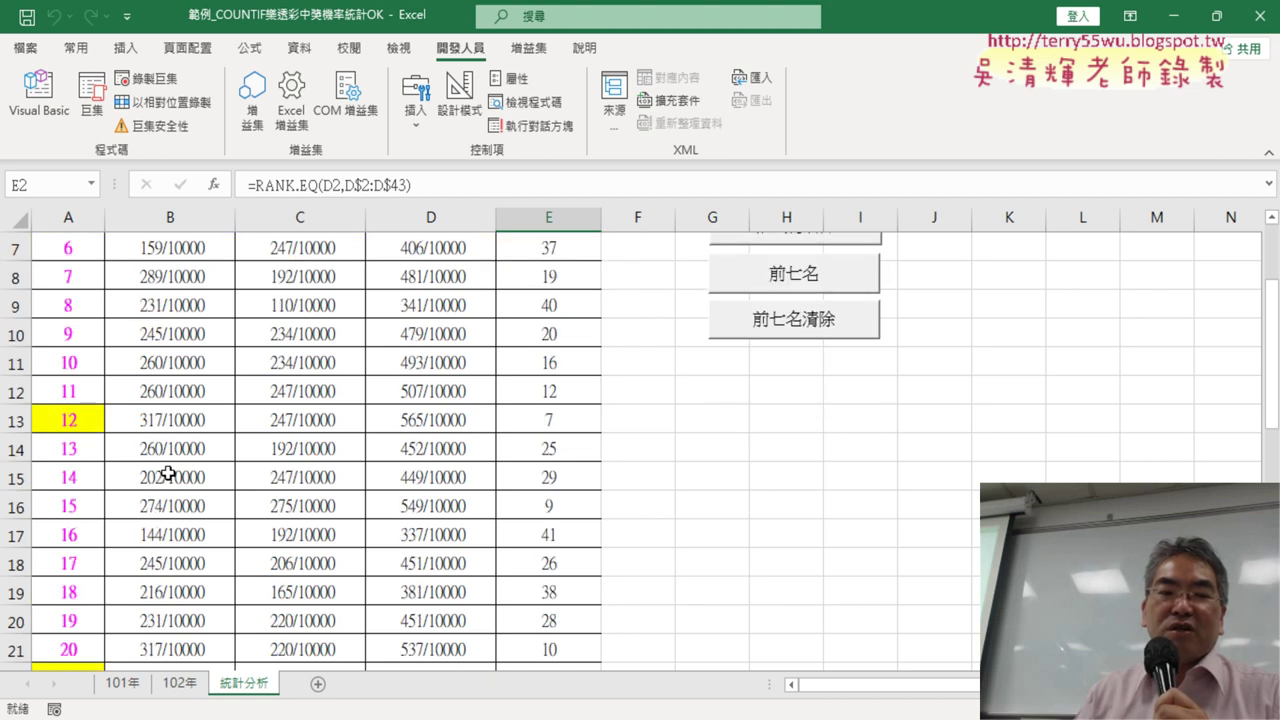
pyautogui.click(78, 422)
pyautogui.click(576, 420)
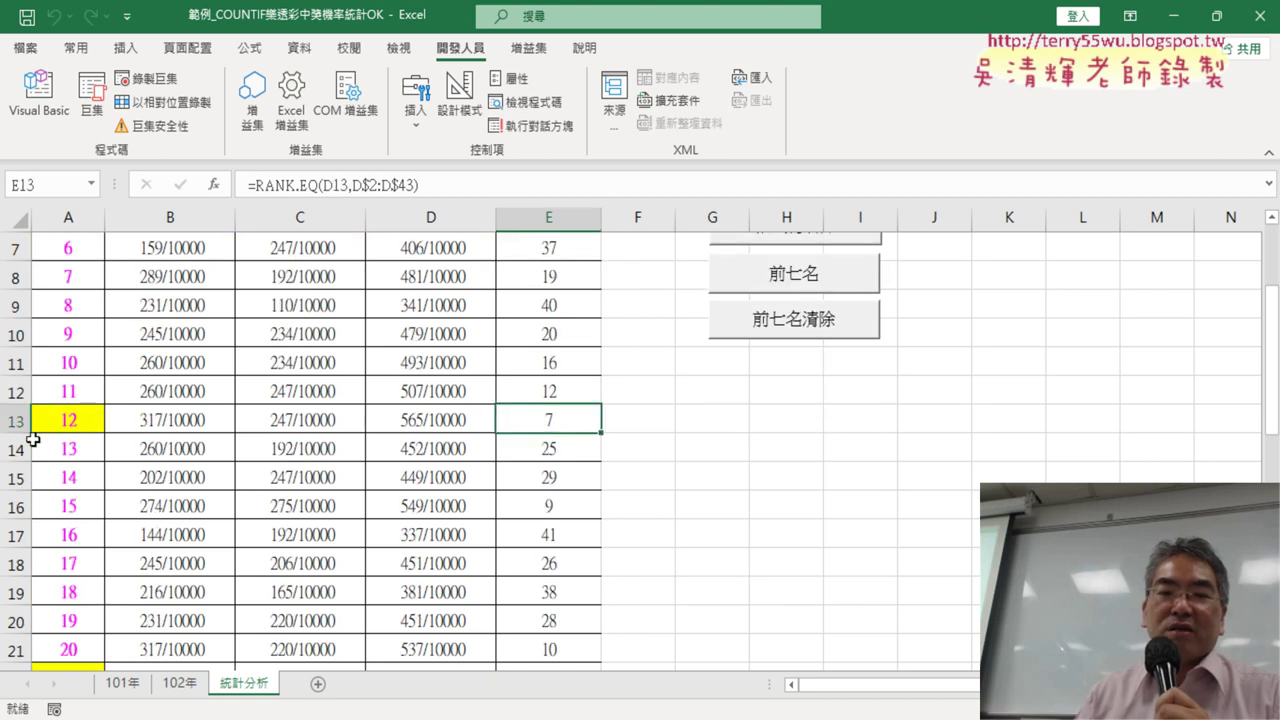
pyautogui.scroll(2, 526, 418)
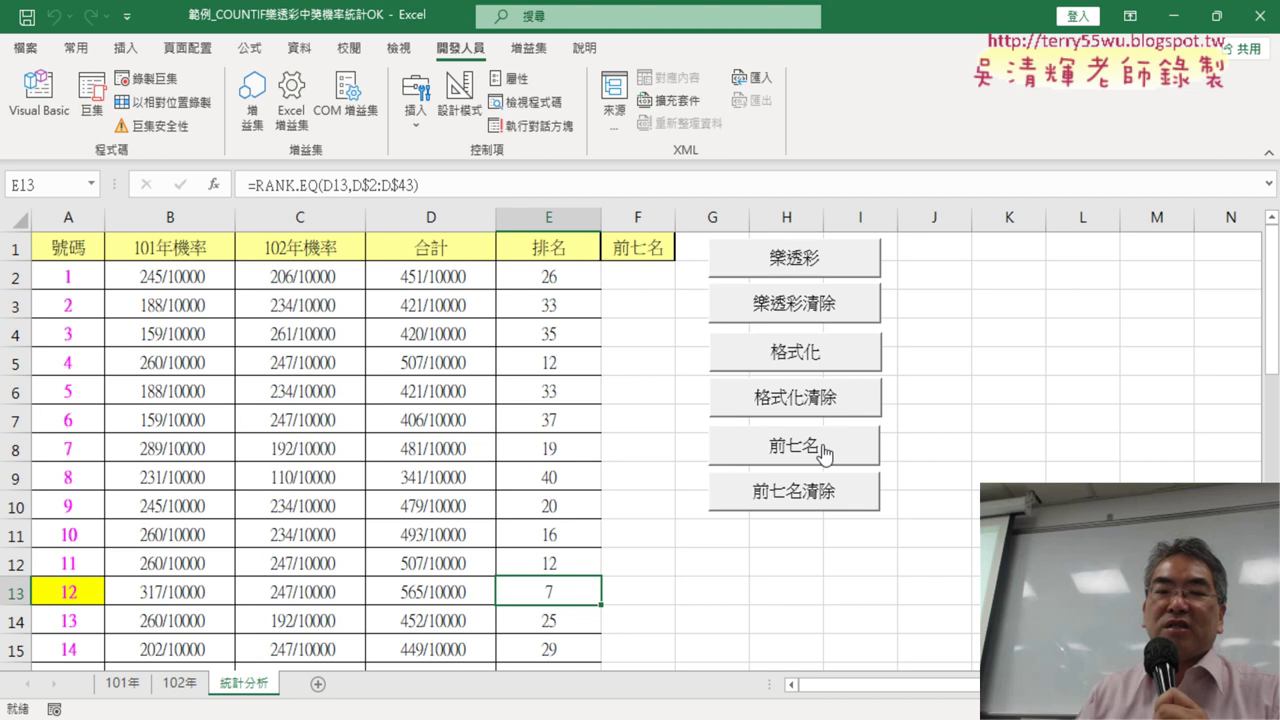
pyautogui.click(60, 601)
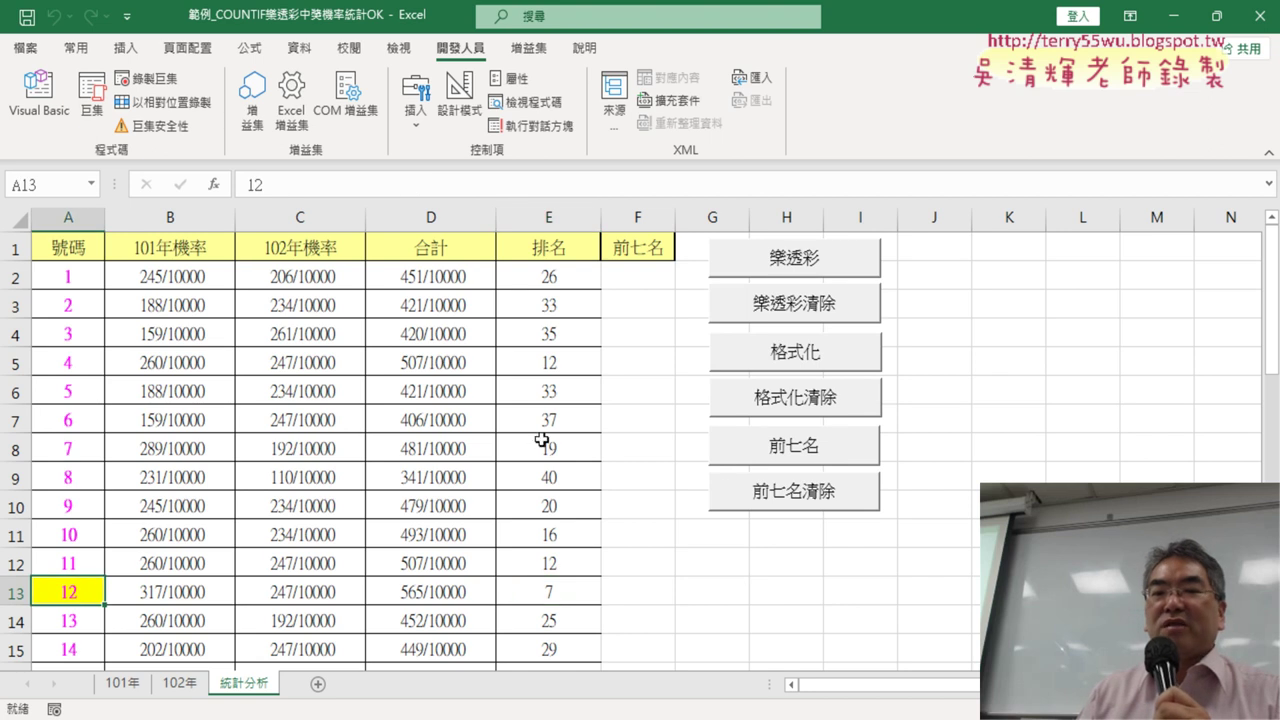
pyautogui.click(650, 283)
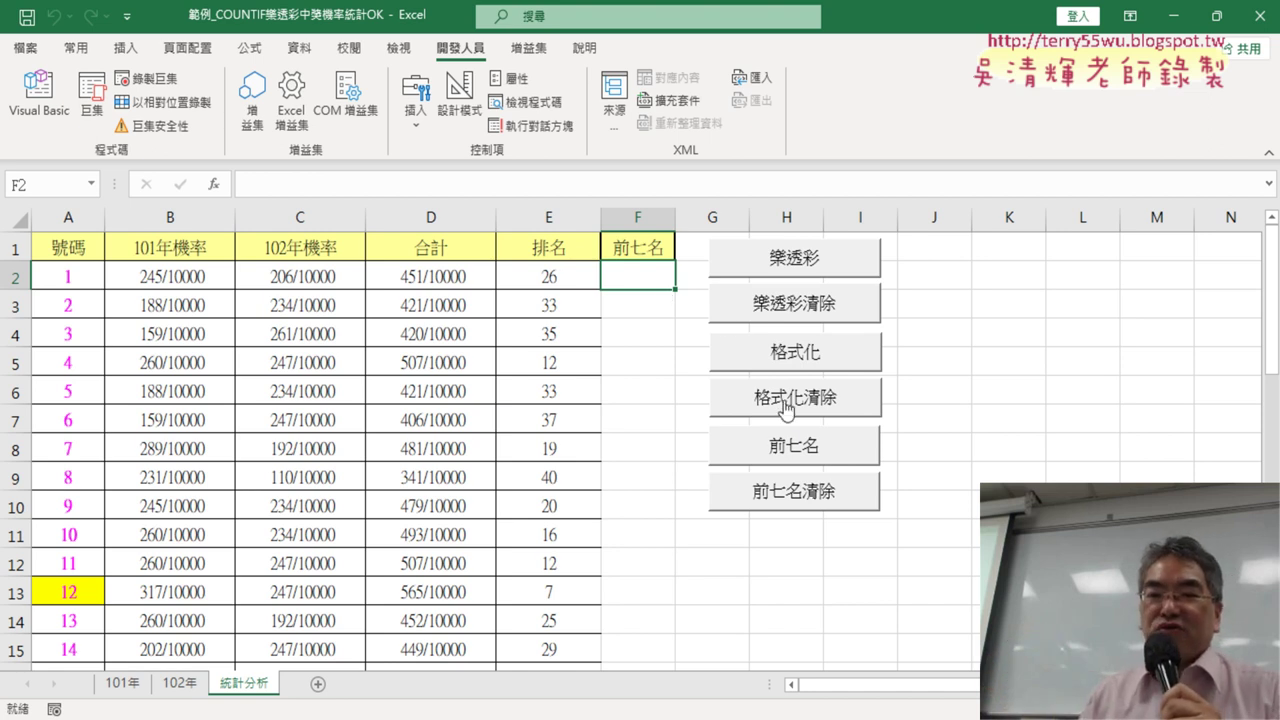
# Run 前七名, clear it, run it again, and check F3 shows 21.
pyautogui.click(806, 448)
pyautogui.click(816, 490)
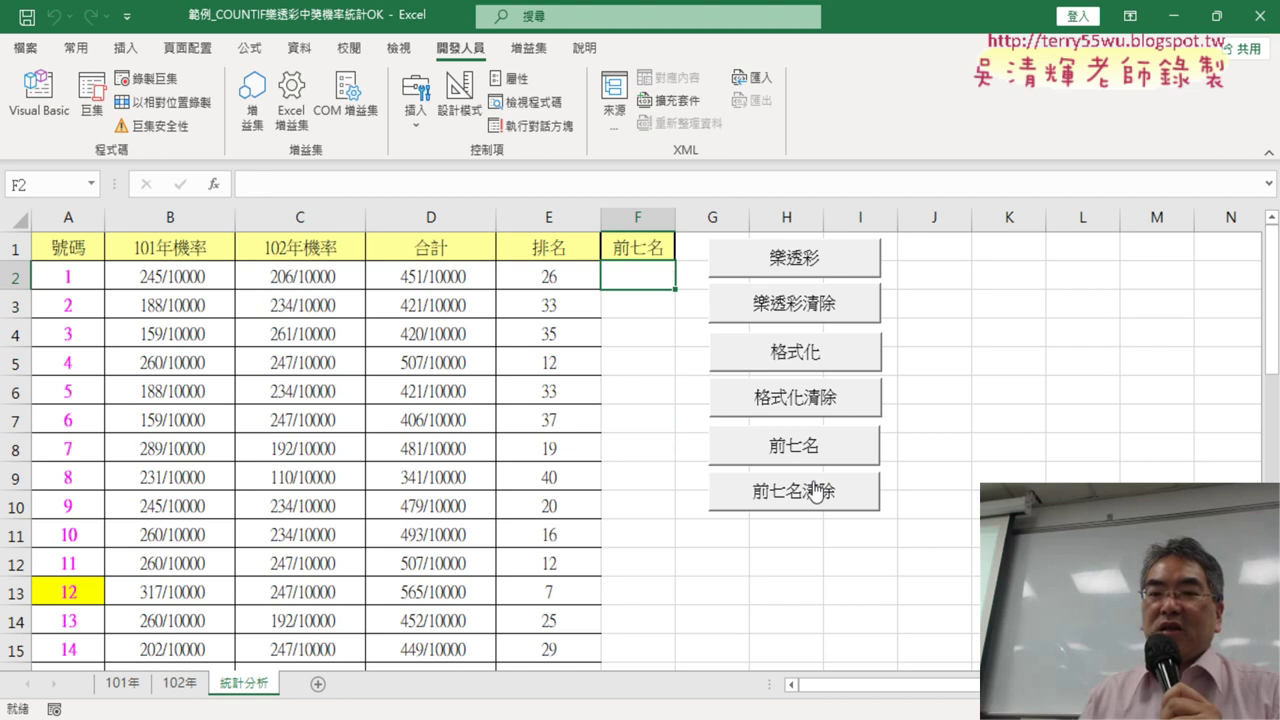
pyautogui.click(812, 447)
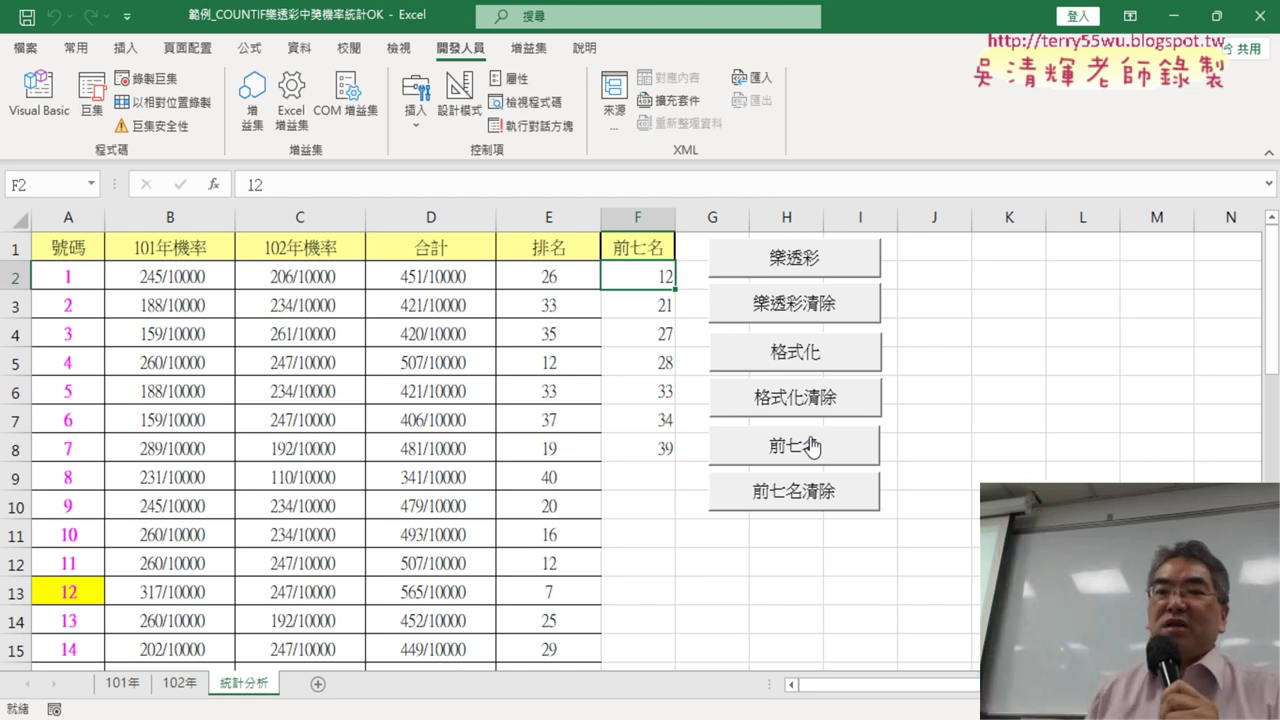
pyautogui.click(652, 304)
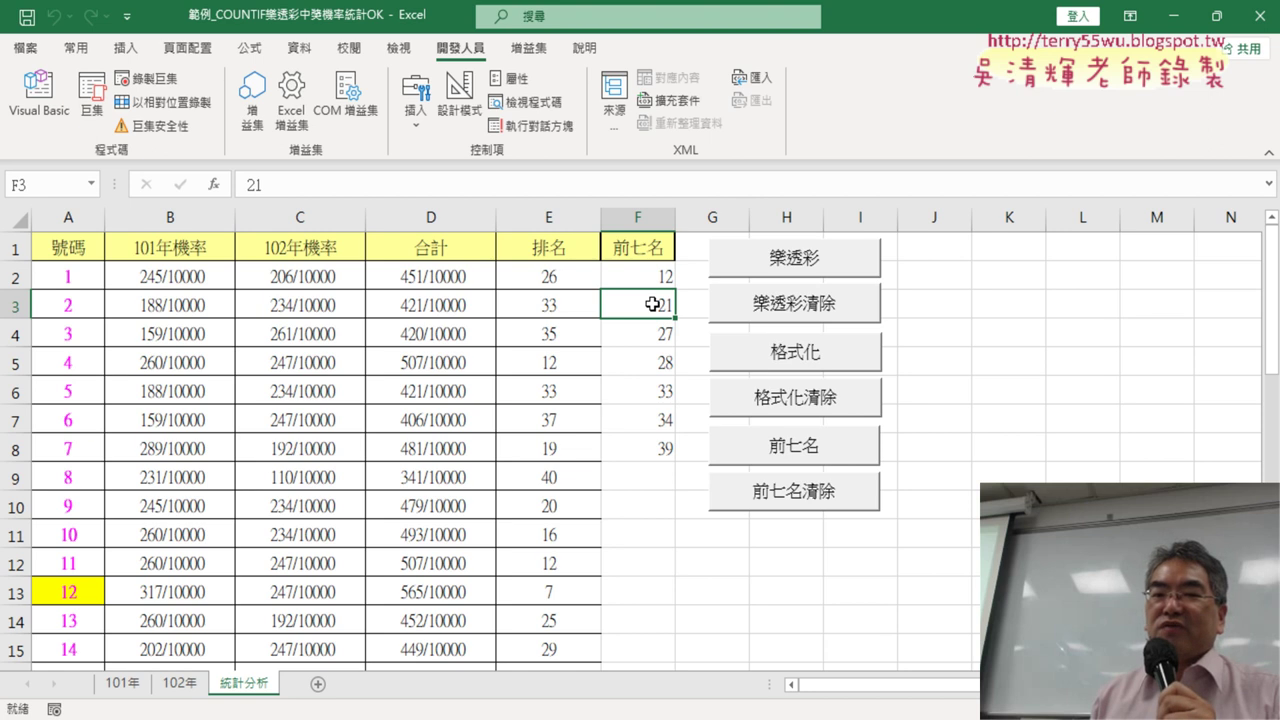
# Glance at the macro editor, return to the sheet, and inspect E13's RANK.EQ formula giving 12 rank 7.
pyautogui.click(38, 95)
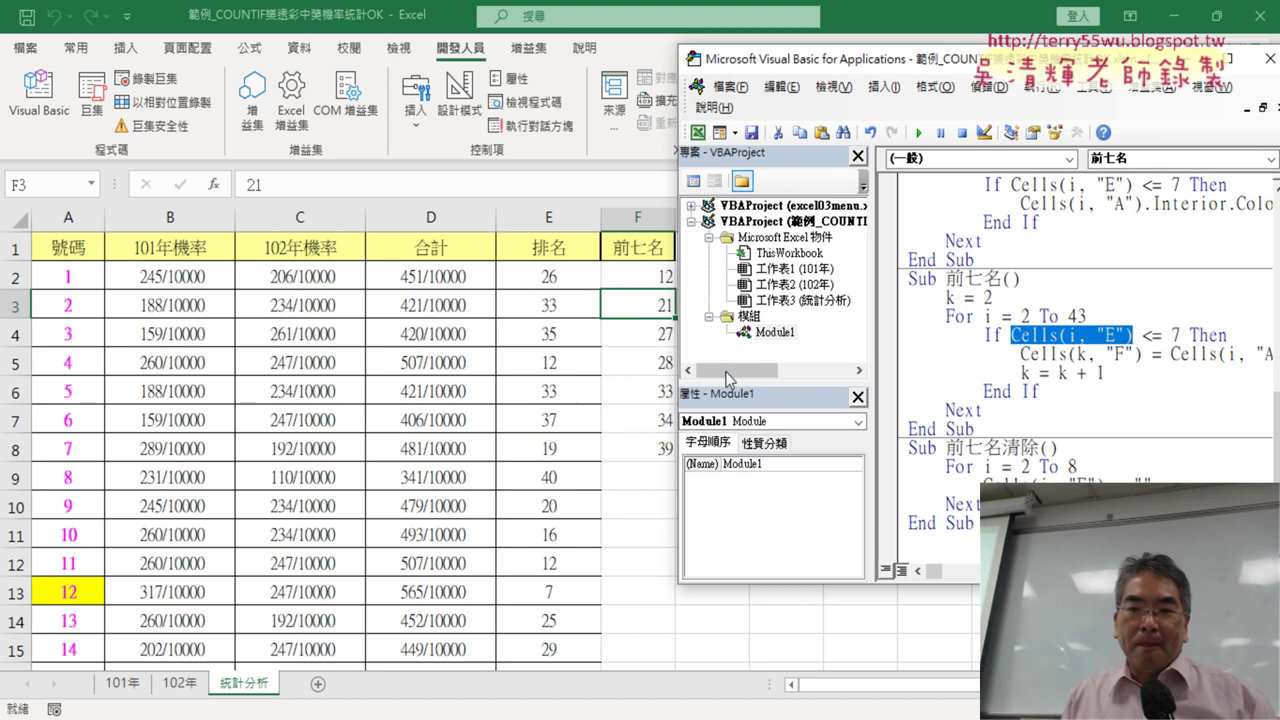
pyautogui.click(655, 280)
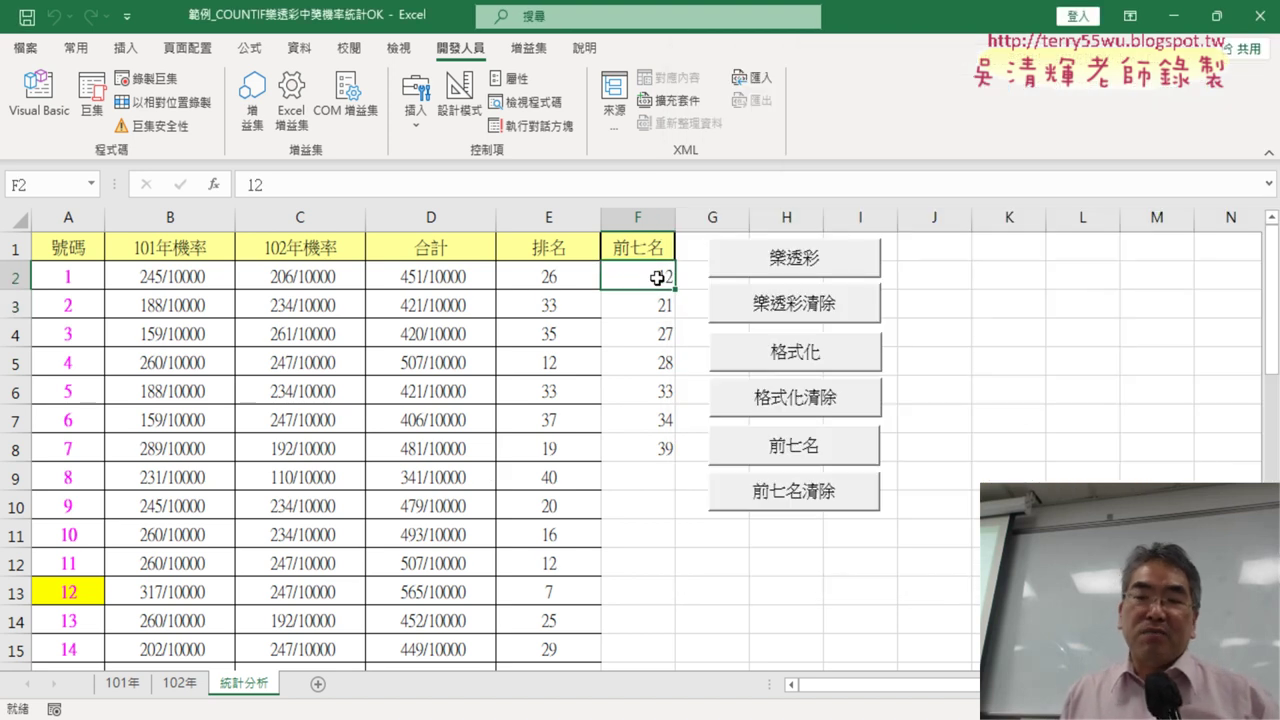
pyautogui.scroll(-3, 497, 378)
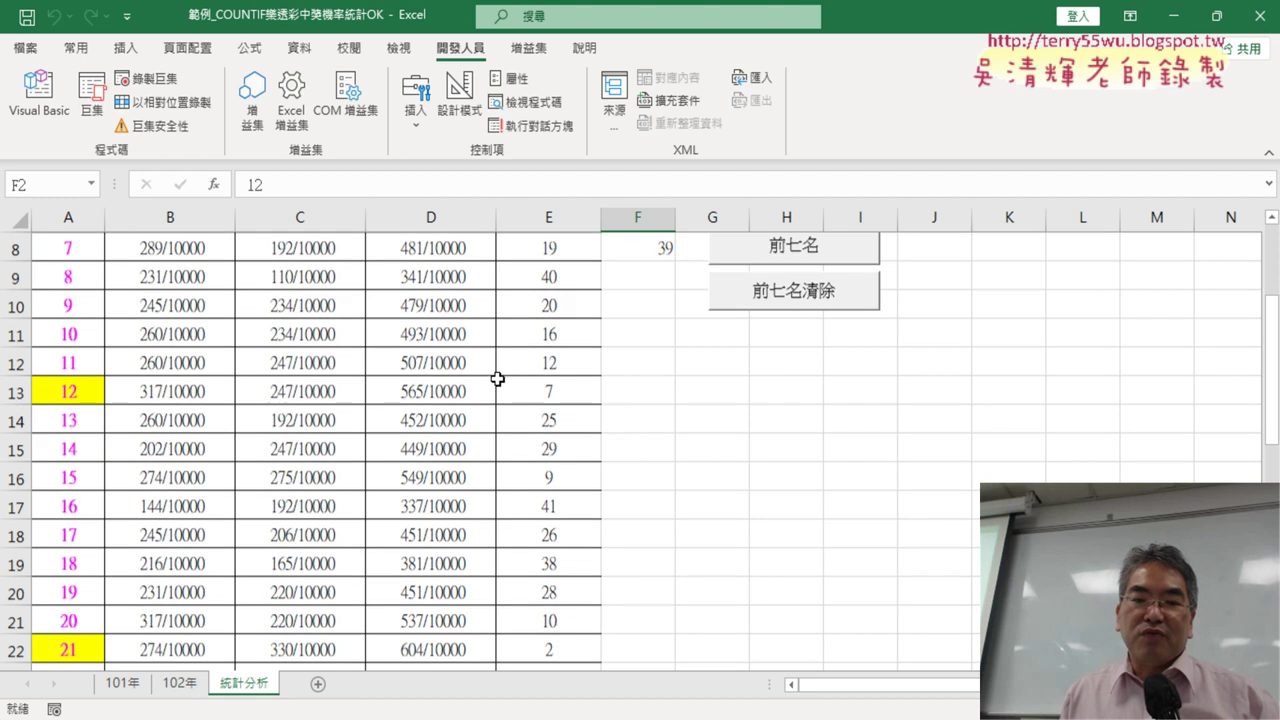
pyautogui.scroll(-1, 497, 378)
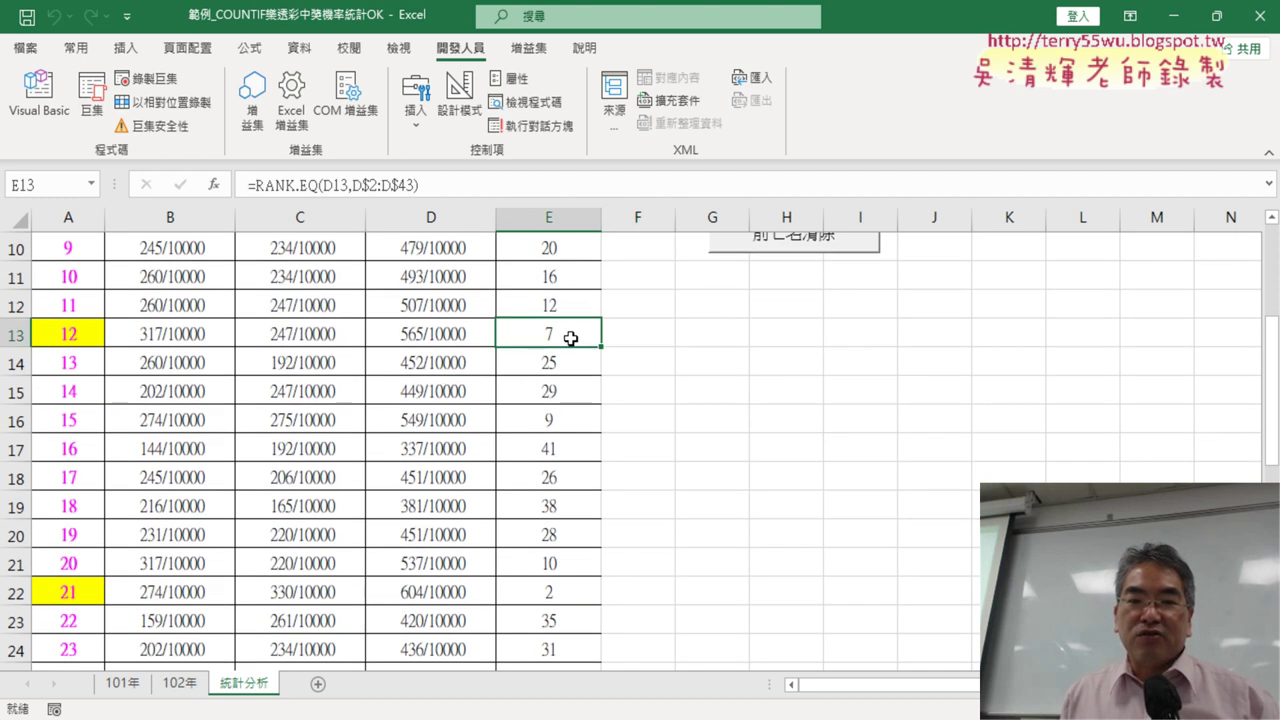
pyautogui.scroll(3, 570, 339)
pyautogui.click(585, 217)
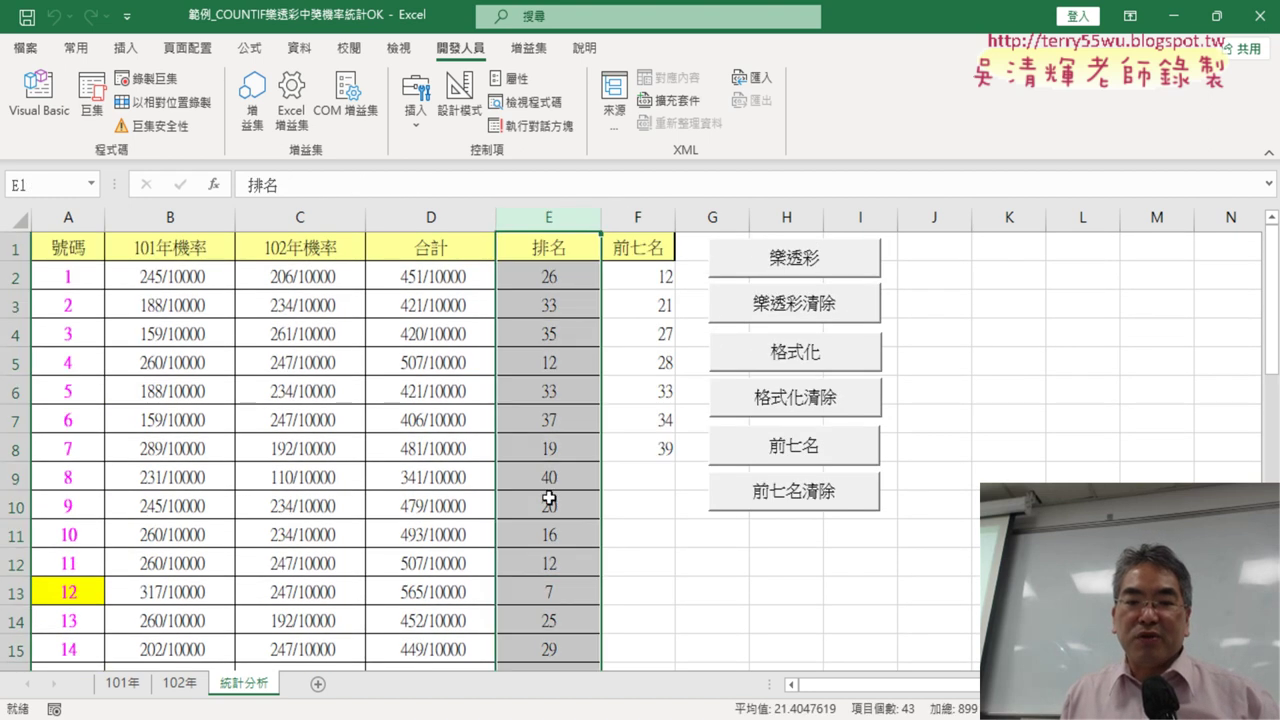
pyautogui.click(558, 594)
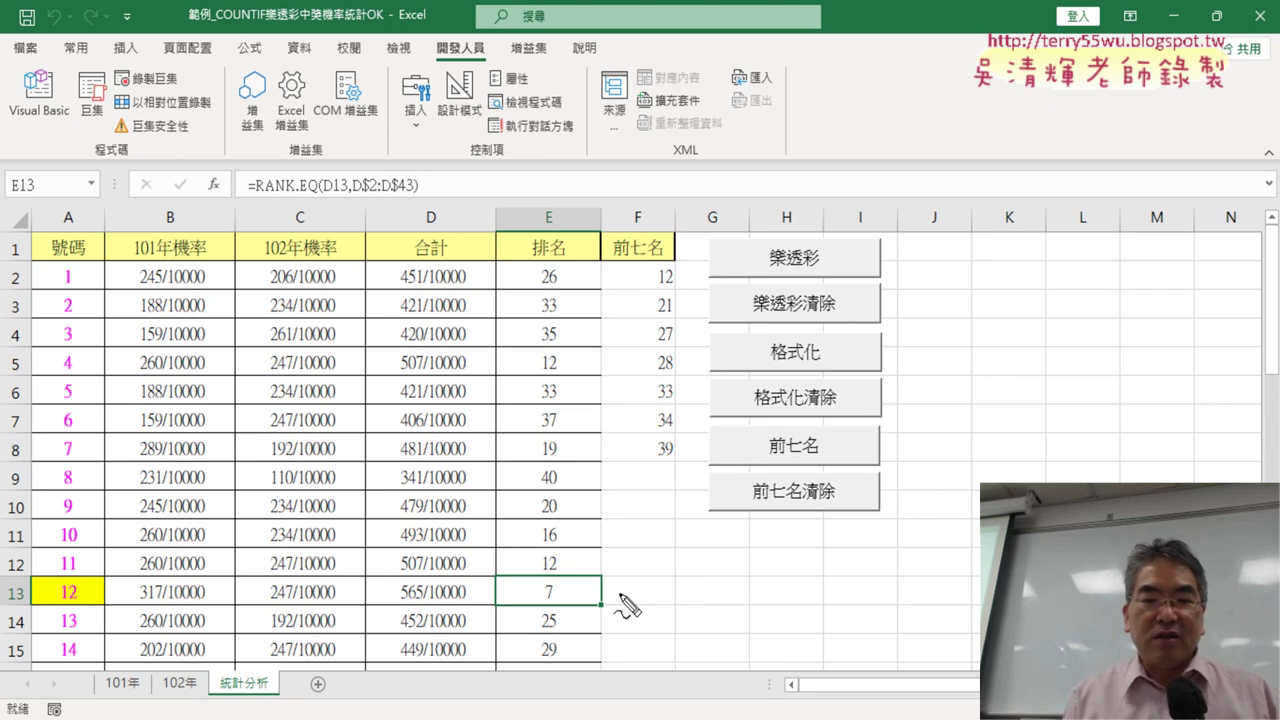
# Annotate with the pen that number 12's rank 7 plus one gives row 8.
pyautogui.moveTo(566, 604); pyautogui.dragTo(567, 607)
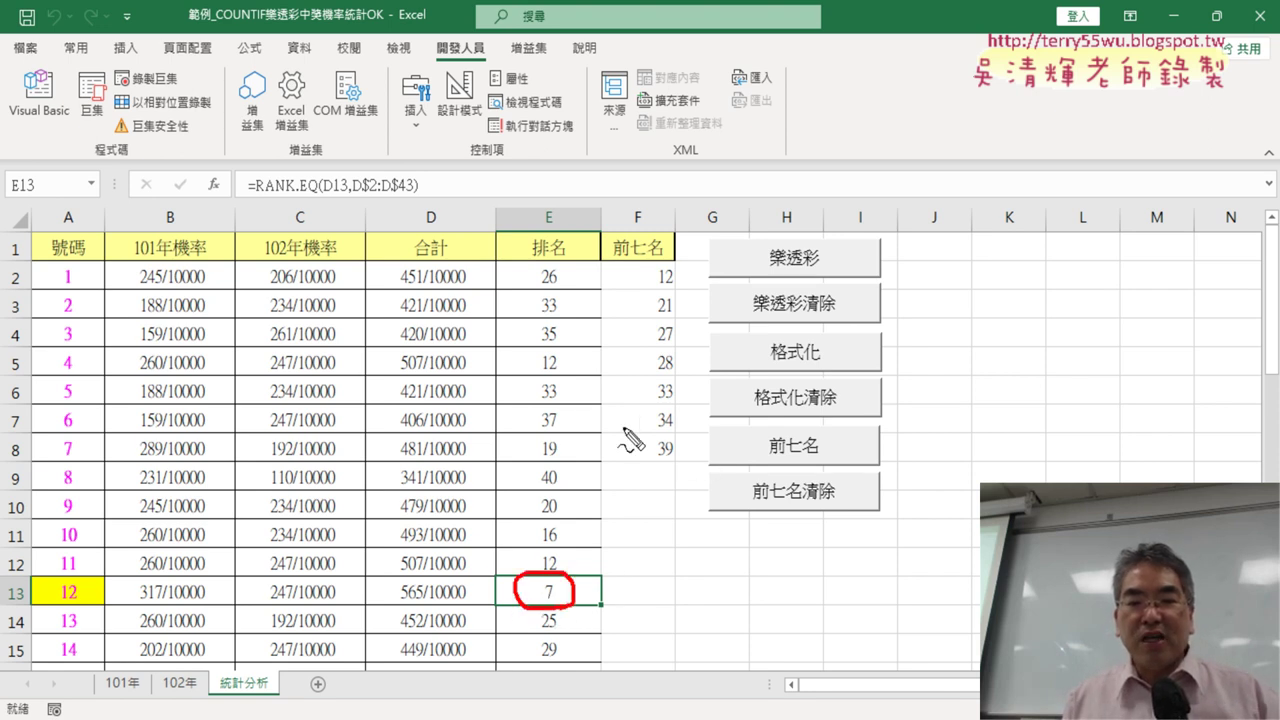
pyautogui.moveTo(30, 438); pyautogui.dragTo(32, 444)
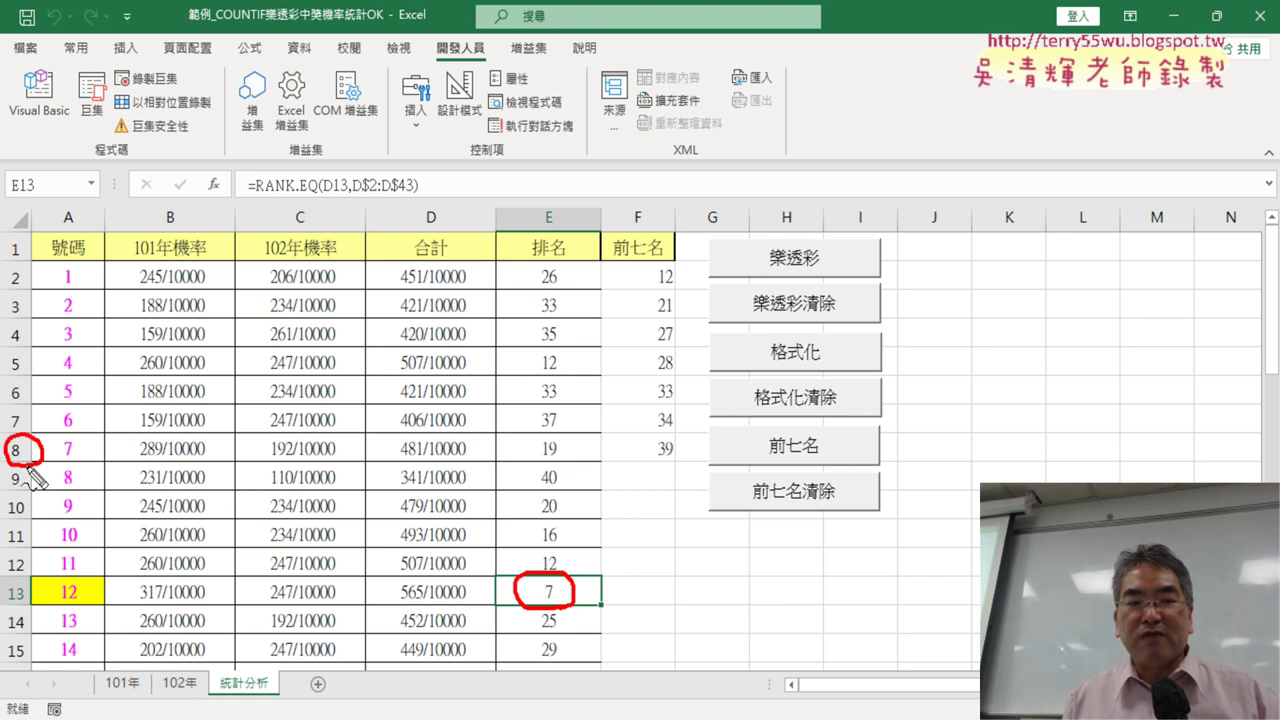
pyautogui.moveTo(668, 463)
pyautogui.mouseDown()
pyautogui.moveTo(640, 460)
pyautogui.moveTo(668, 458)
pyautogui.mouseUp()
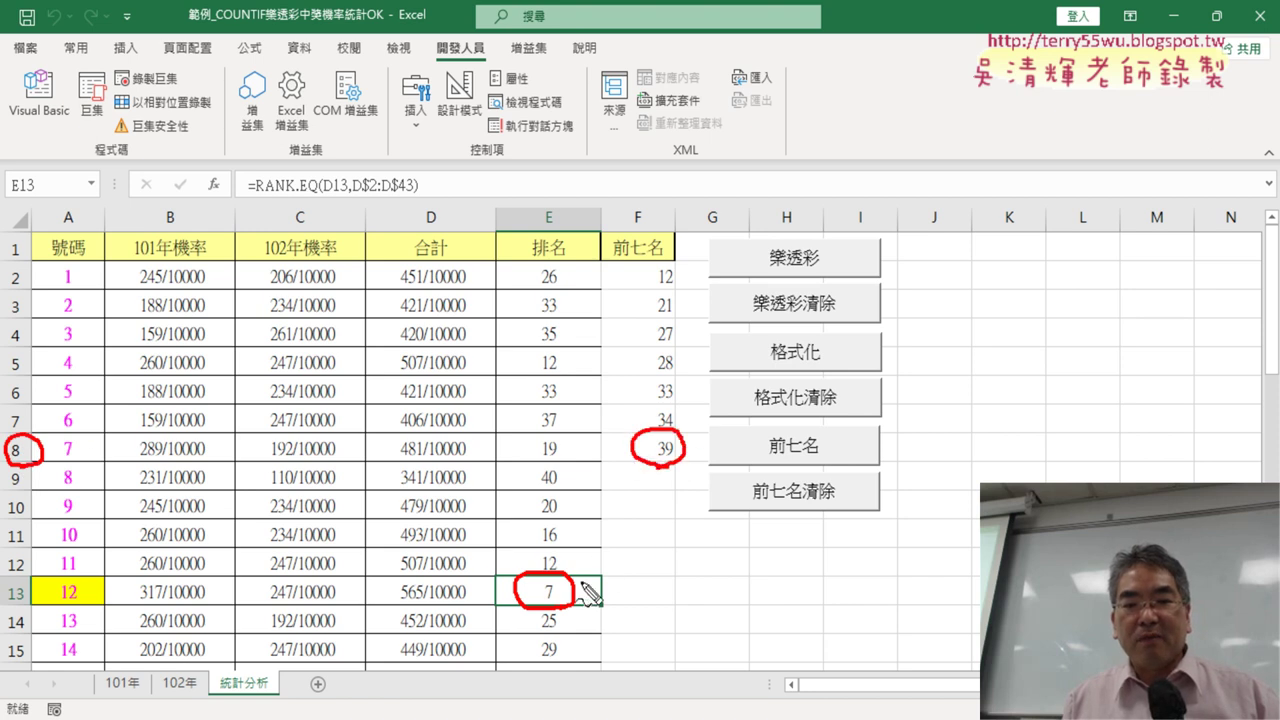
pyautogui.moveTo(580, 590)
pyautogui.mouseDown()
pyautogui.moveTo(645, 510)
pyautogui.moveTo(688, 490)
pyautogui.mouseUp()
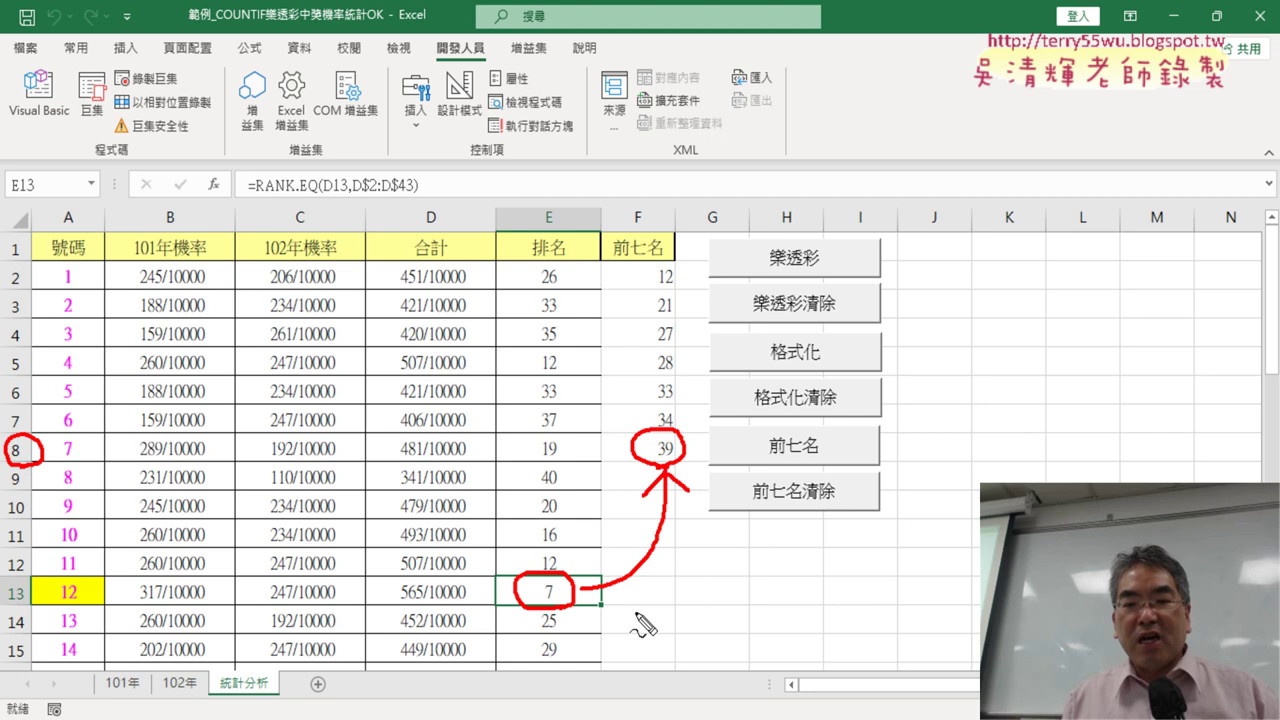
pyautogui.moveTo(582, 602); pyautogui.dragTo(628, 614)
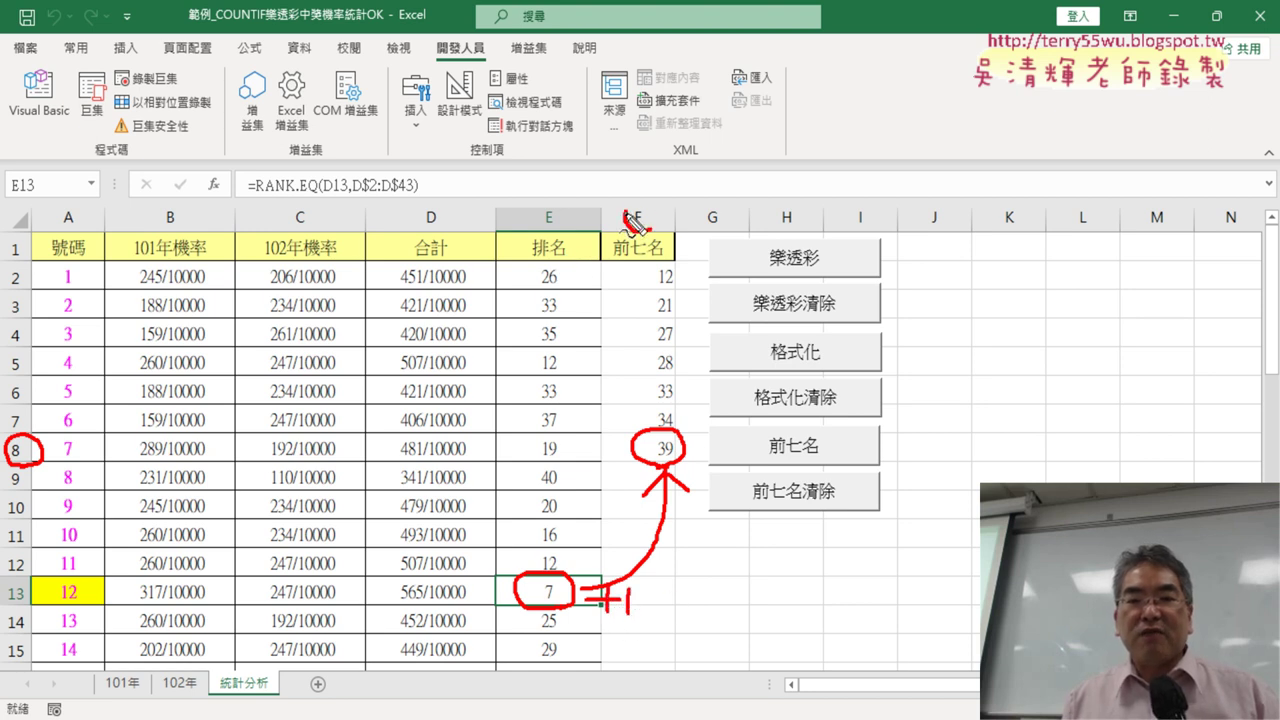
# Mark column F as the destination, clear the ink, and open the Visual Basic editor.
pyautogui.moveTo(626, 208); pyautogui.dragTo(668, 236)
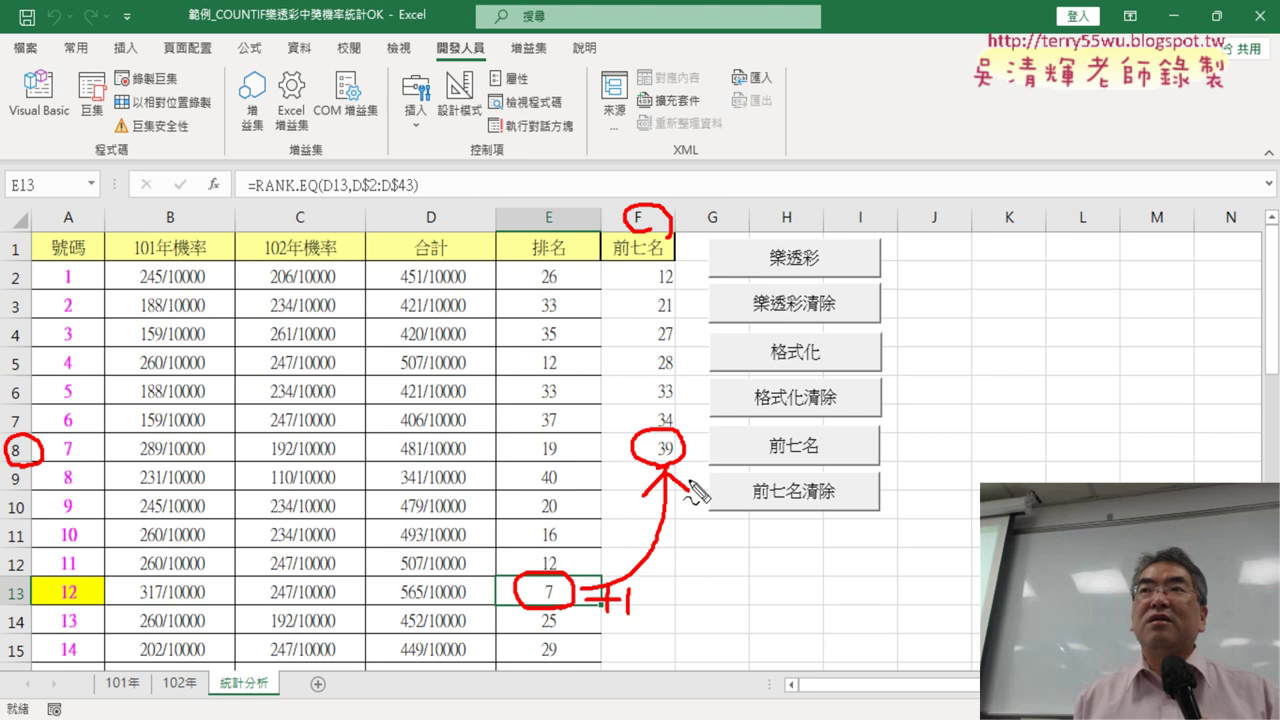
pyautogui.press('Escape')
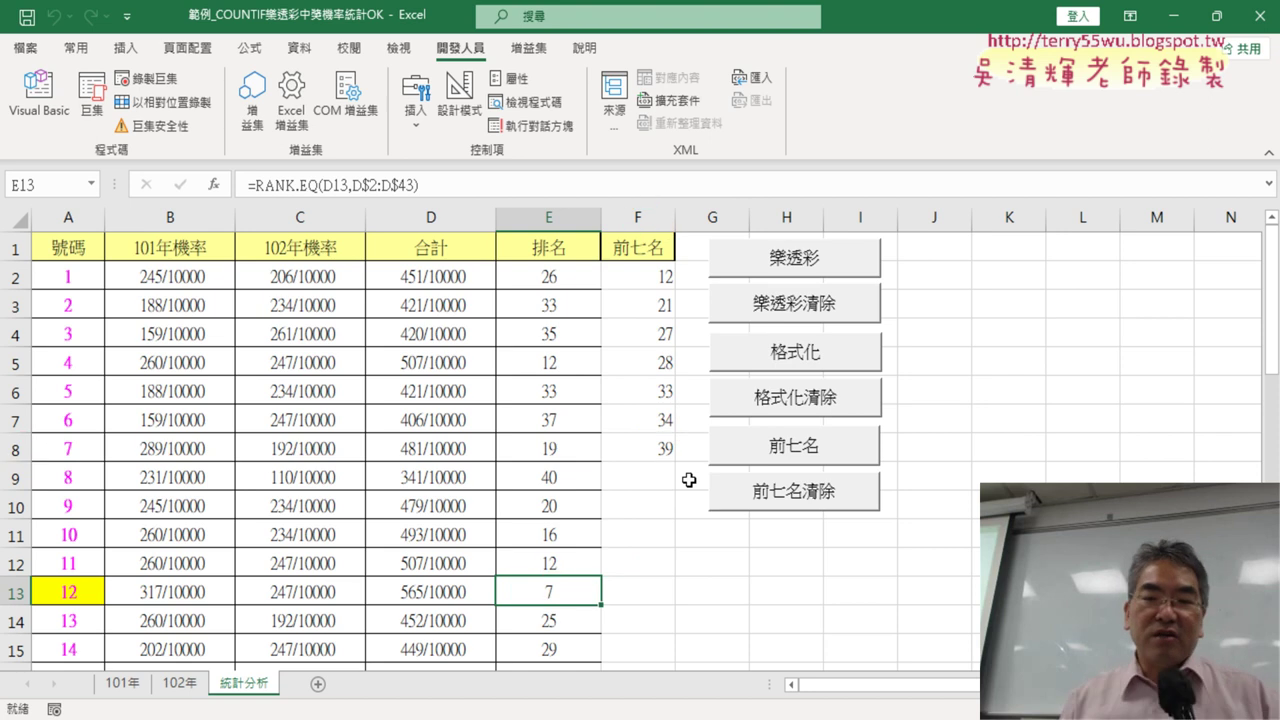
pyautogui.click(55, 100)
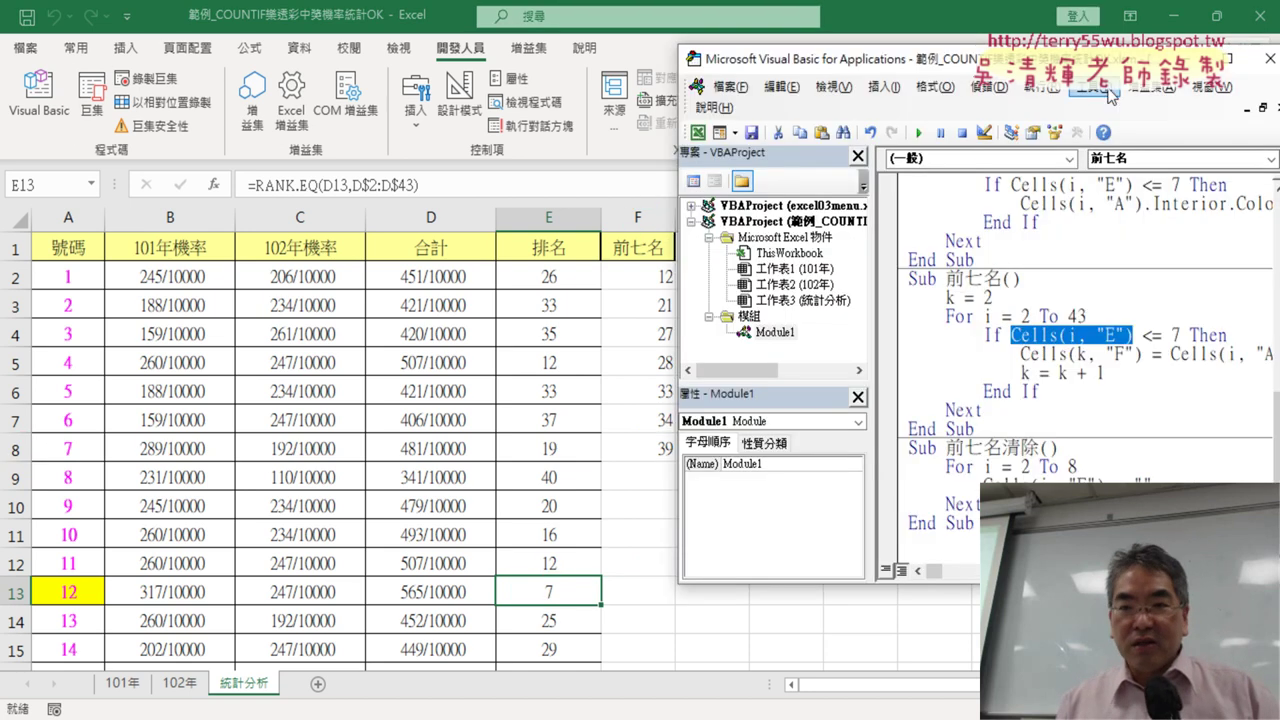
# Widen the code window and delete the k = 2 and k = k + 1 lines from 前七名.
pyautogui.moveTo(1082, 66); pyautogui.dragTo(828, 66)
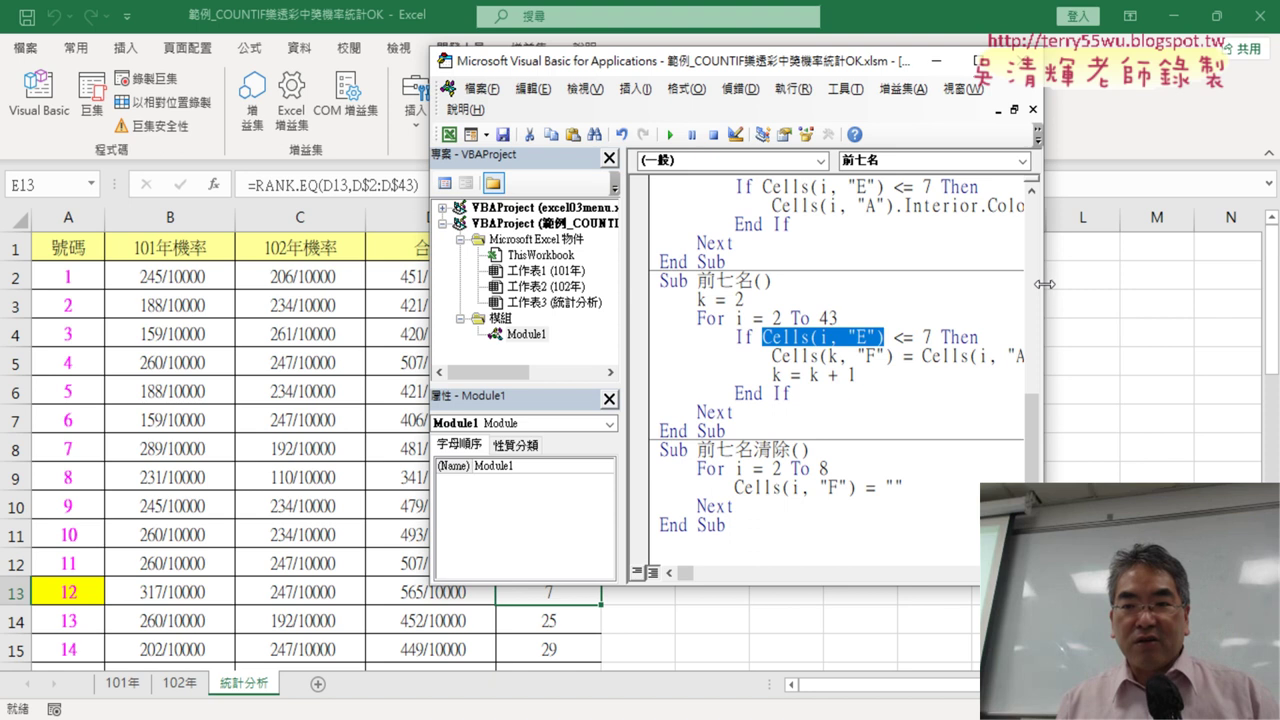
pyautogui.moveTo(1044, 284); pyautogui.dragTo(1218, 284)
pyautogui.moveTo(745, 297); pyautogui.dragTo(665, 305)
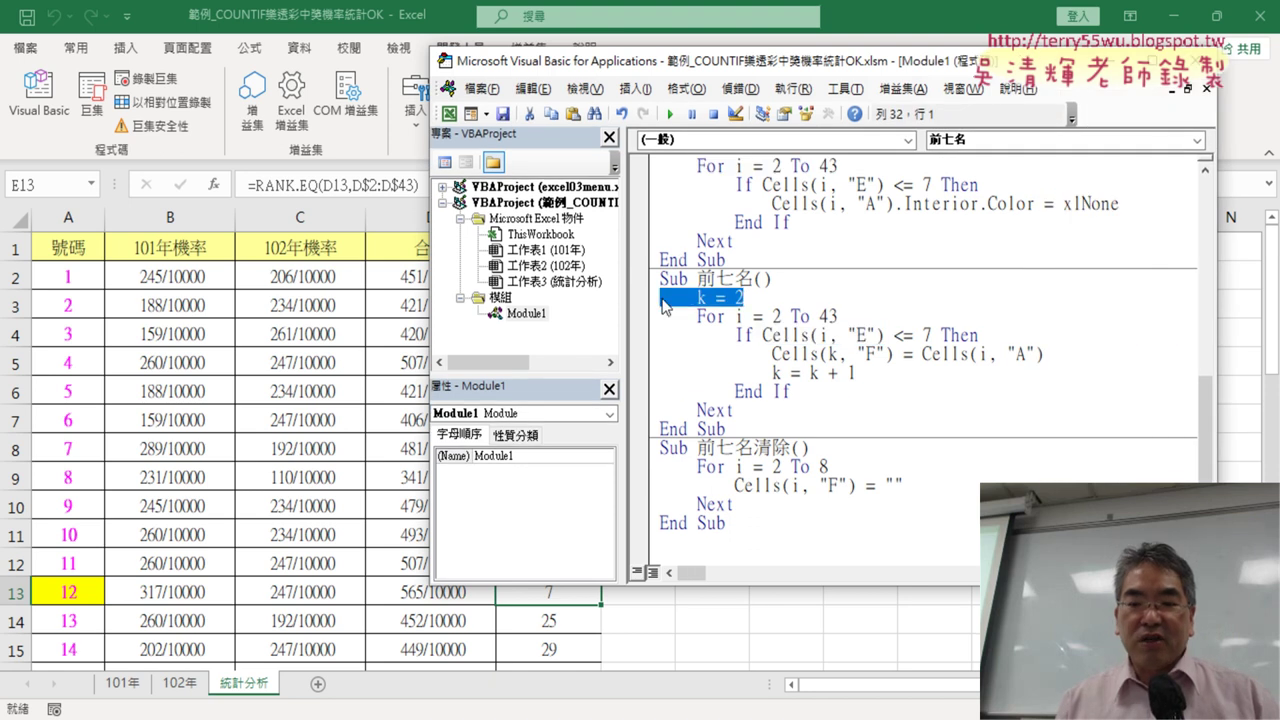
pyautogui.press('Delete')
pyautogui.press('BackSpace')
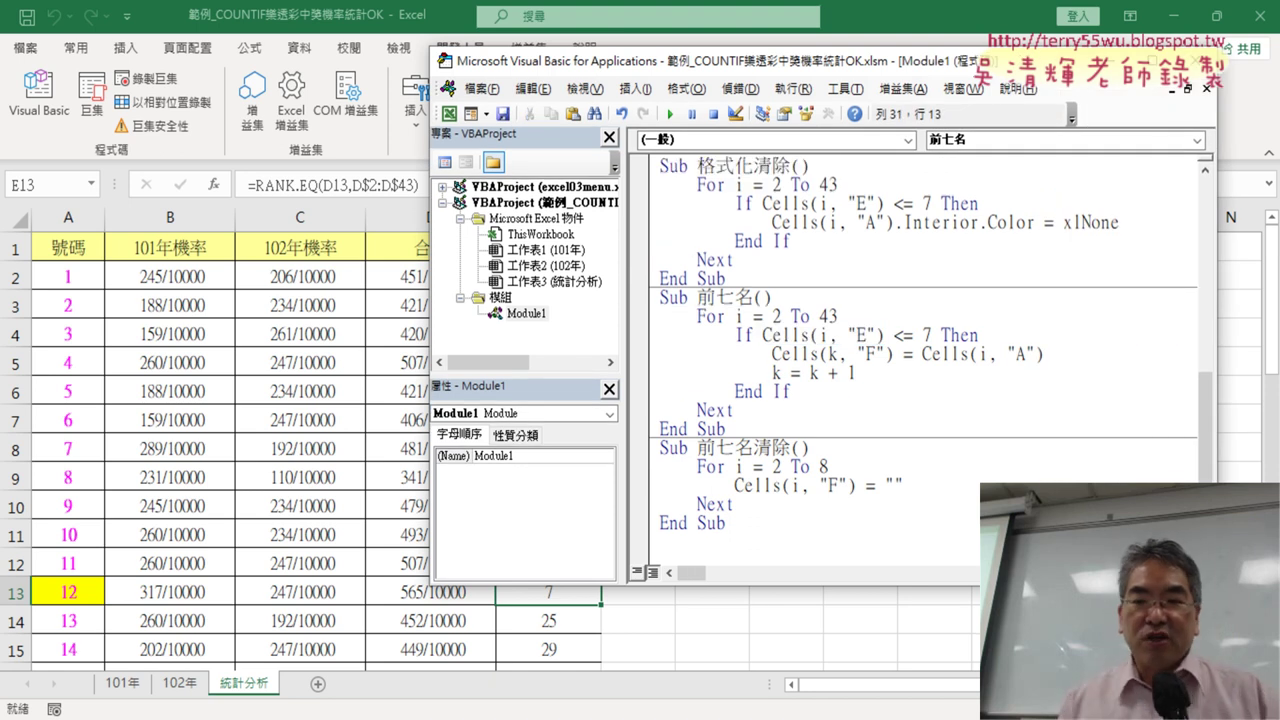
pyautogui.moveTo(887, 373); pyautogui.dragTo(630, 373)
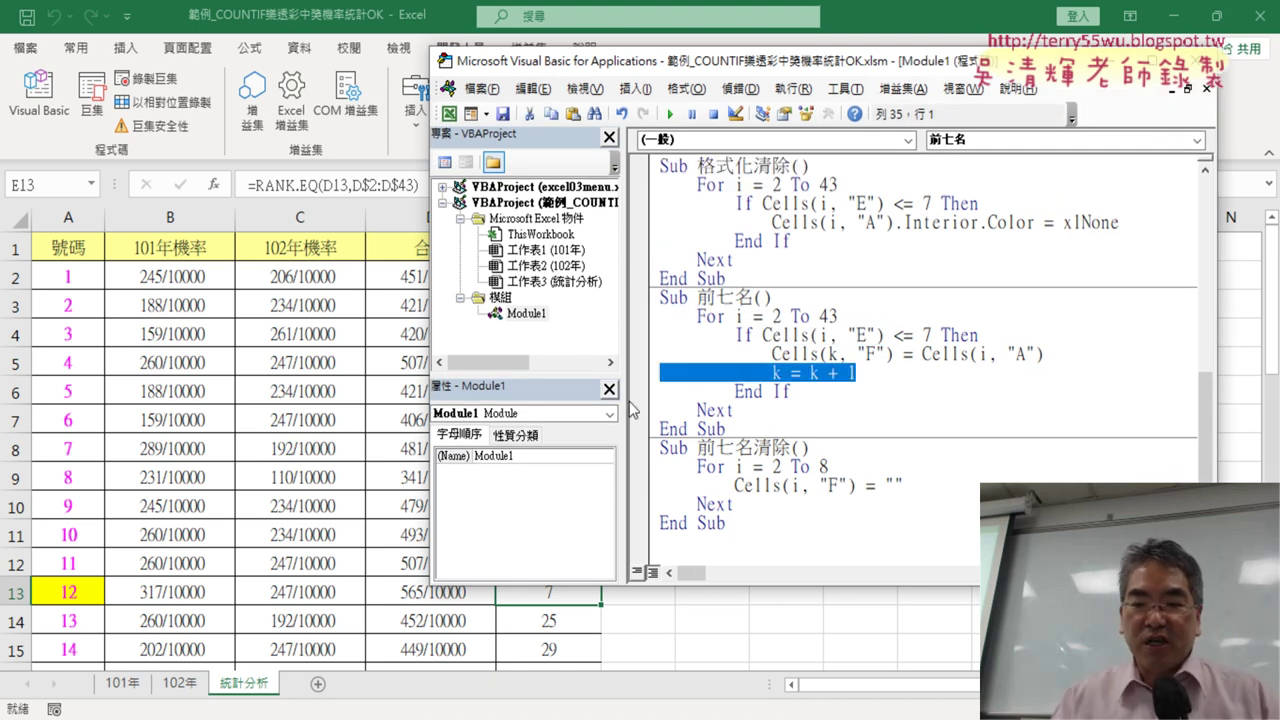
pyautogui.press('Delete')
pyautogui.press('BackSpace')
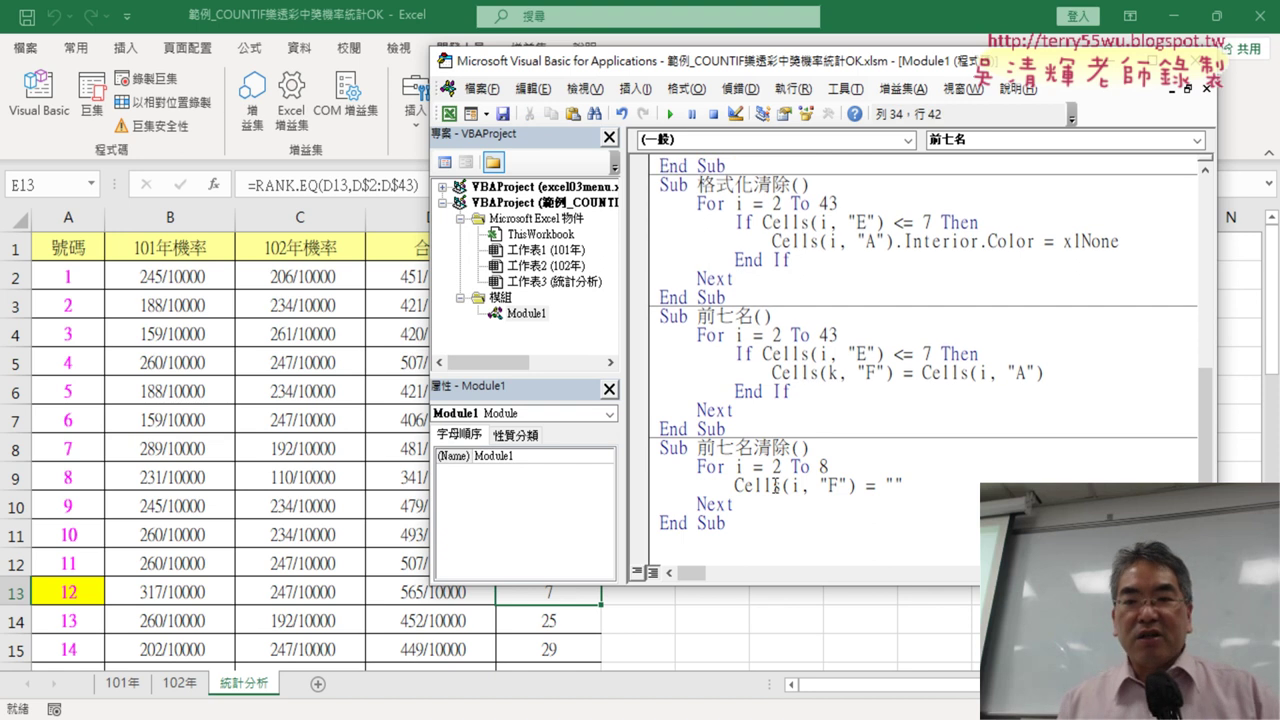
# Replace k in Cells(k, "F") with Cells(i, "E") + 1, then move the editor aside.
pyautogui.doubleClick(831, 373)
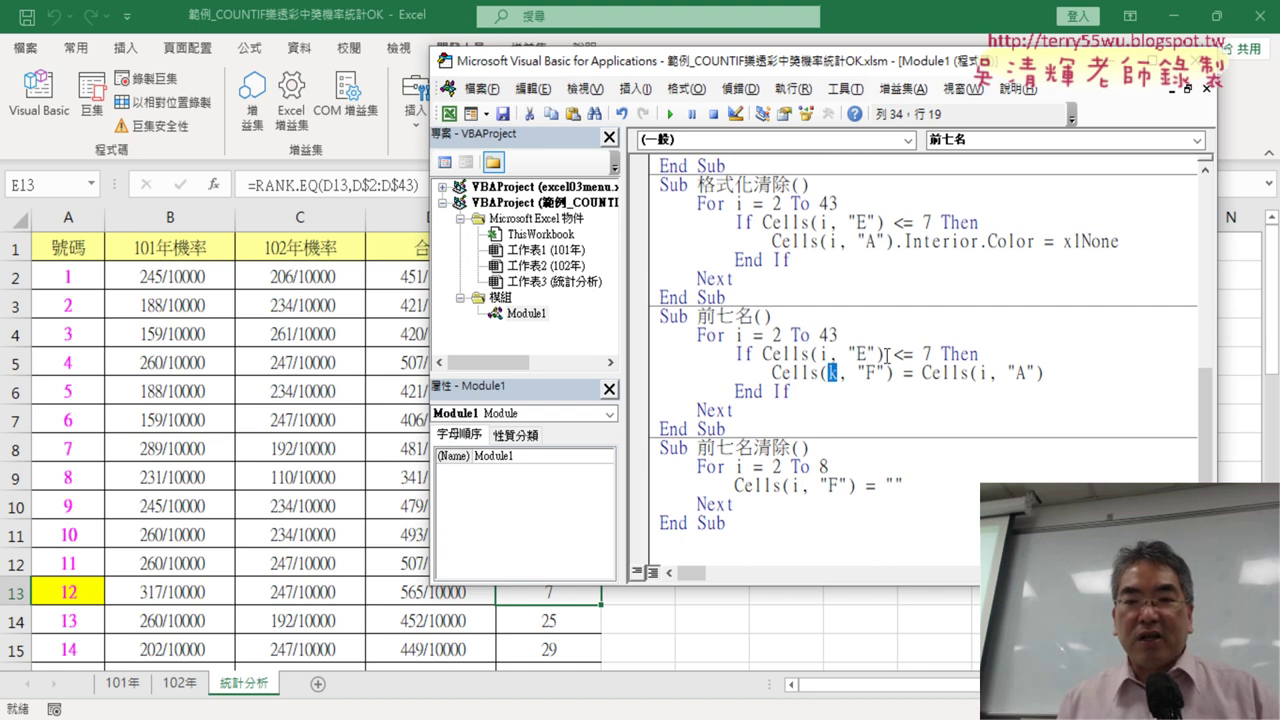
pyautogui.moveTo(885, 354); pyautogui.dragTo(789, 354)
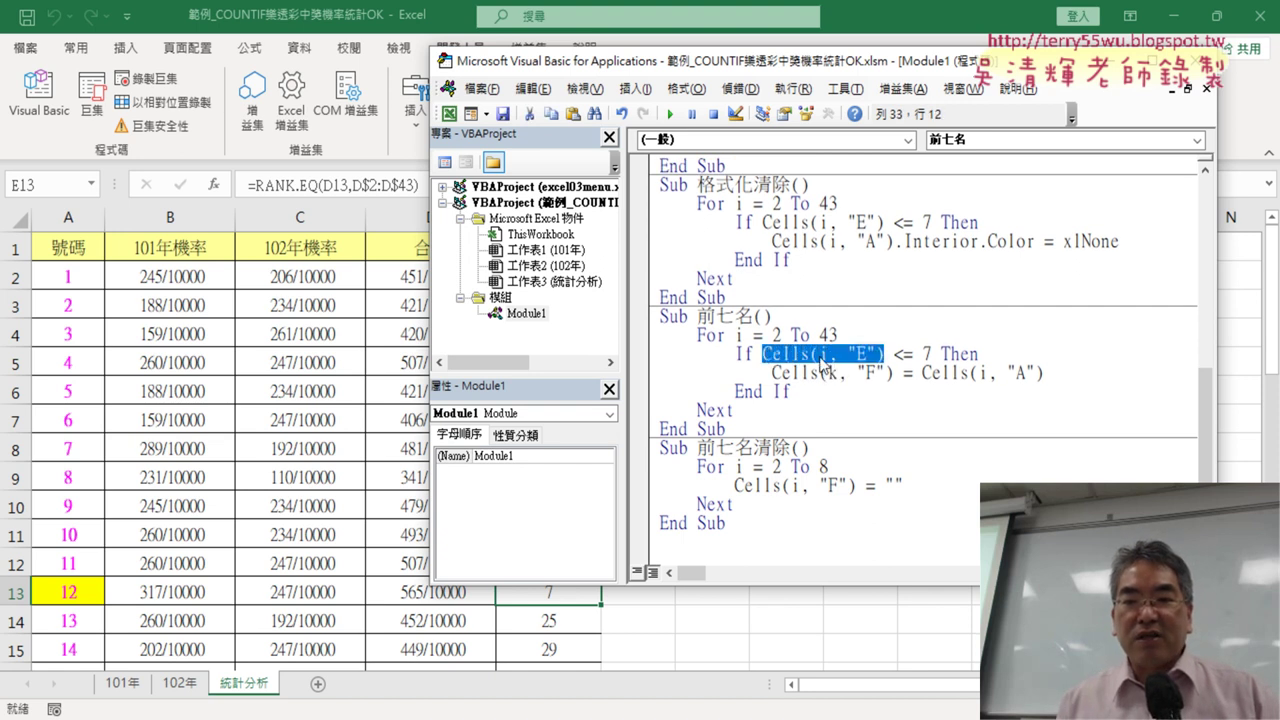
pyautogui.rightClick(822, 366)
pyautogui.click(858, 392)
pyautogui.doubleClick(831, 373)
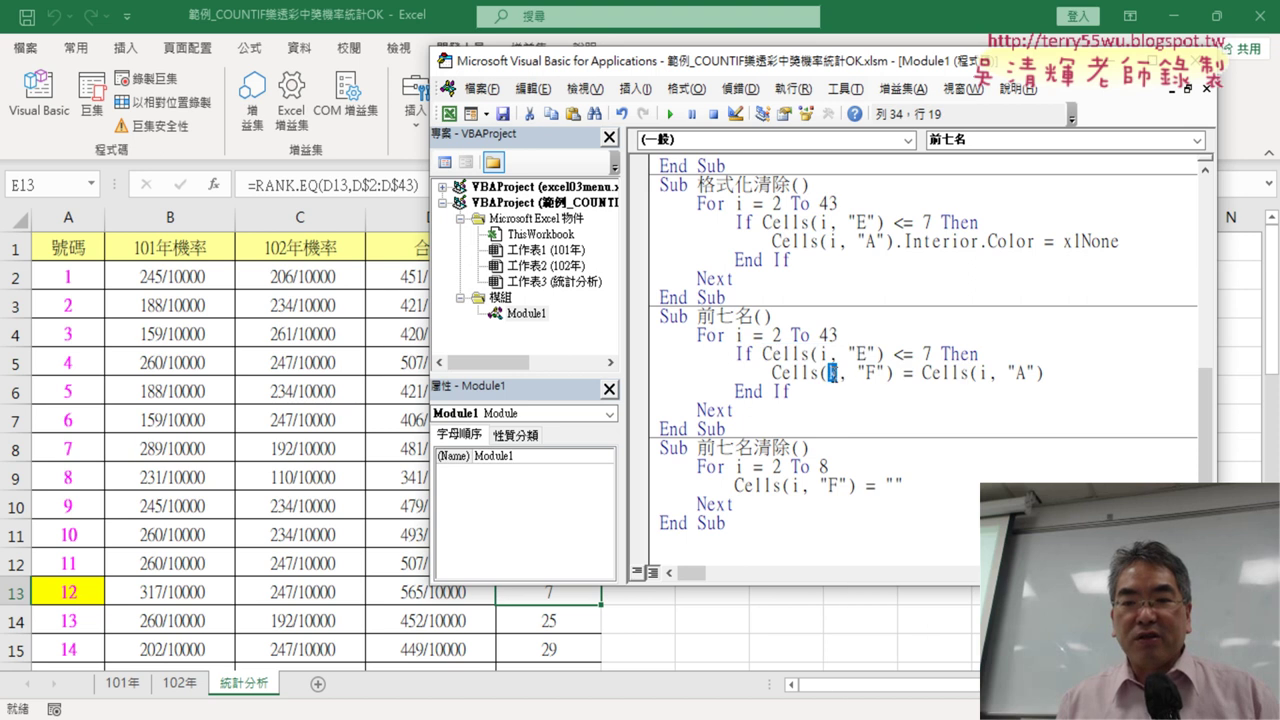
pyautogui.hotkey('ctrl', 'v')
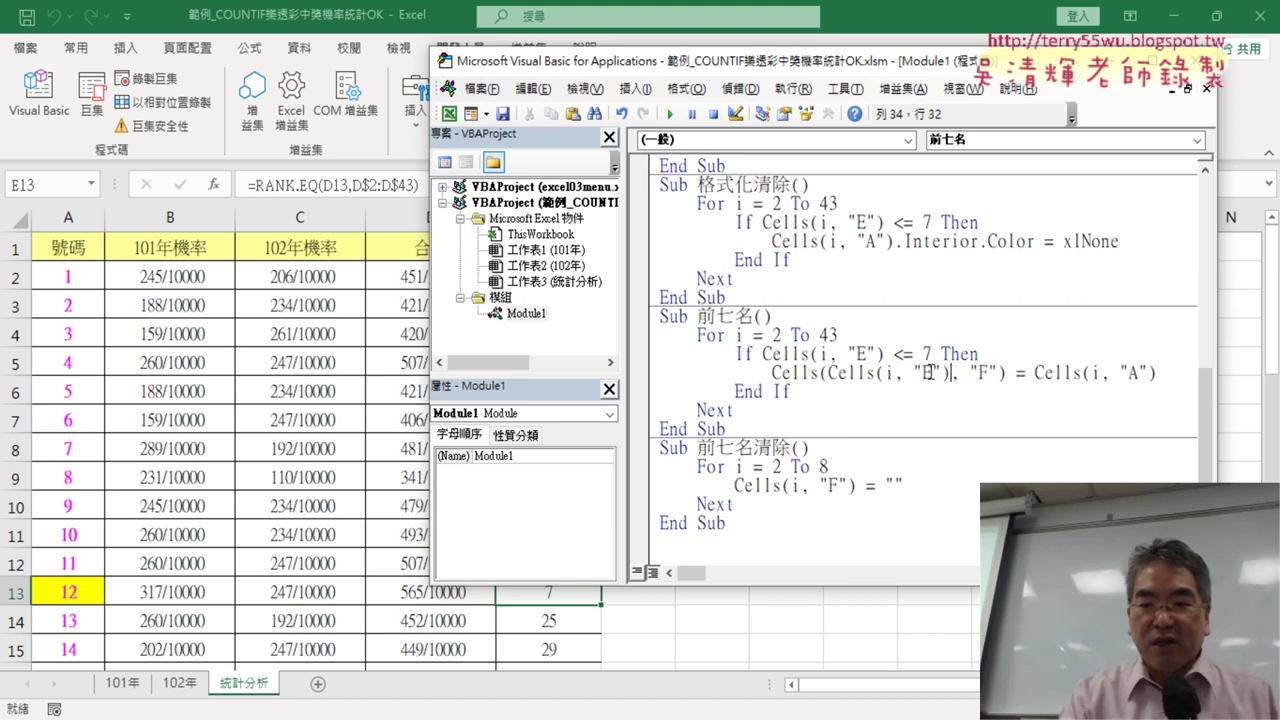
pyautogui.write('+1')
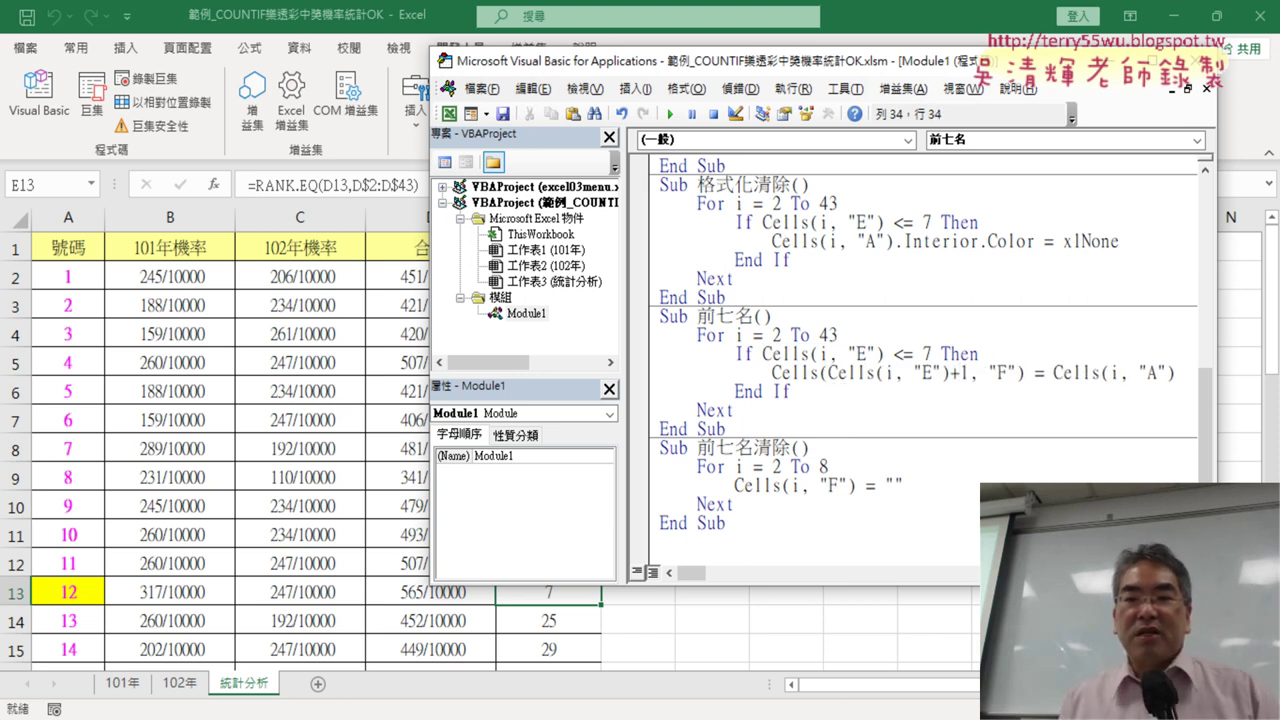
pyautogui.click(900, 464)
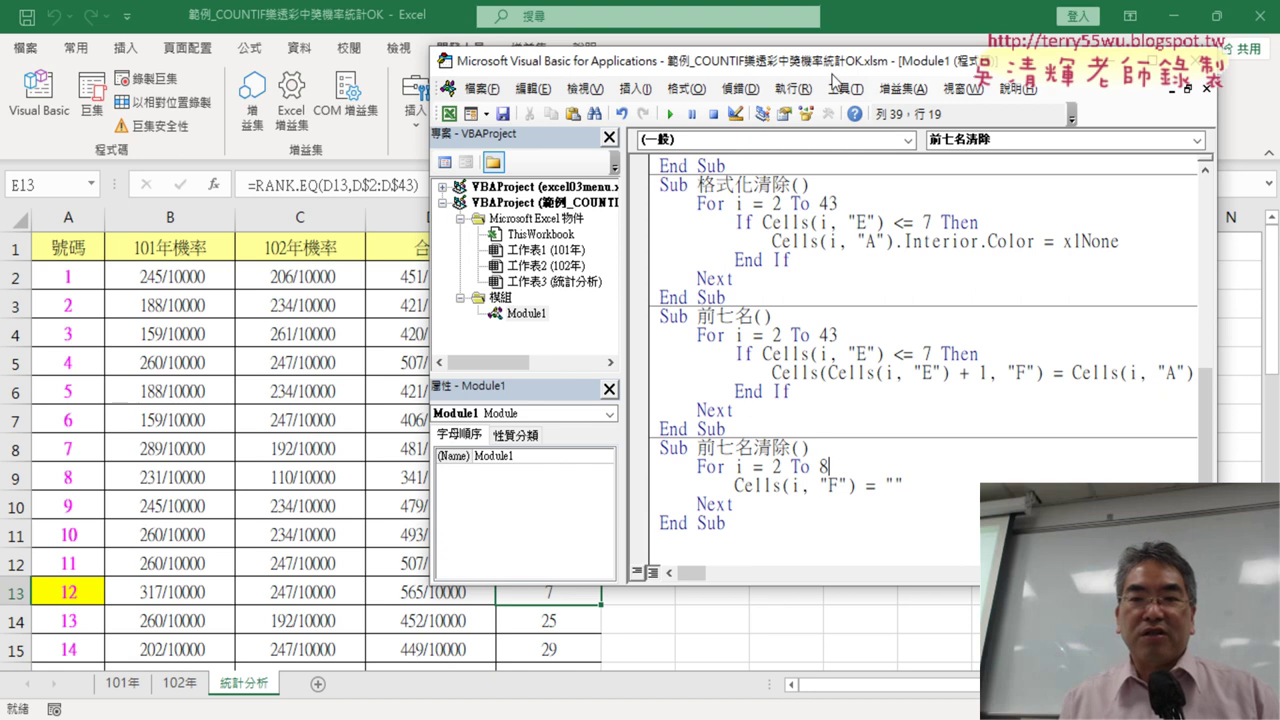
pyautogui.moveTo(833, 68); pyautogui.dragTo(1100, 68)
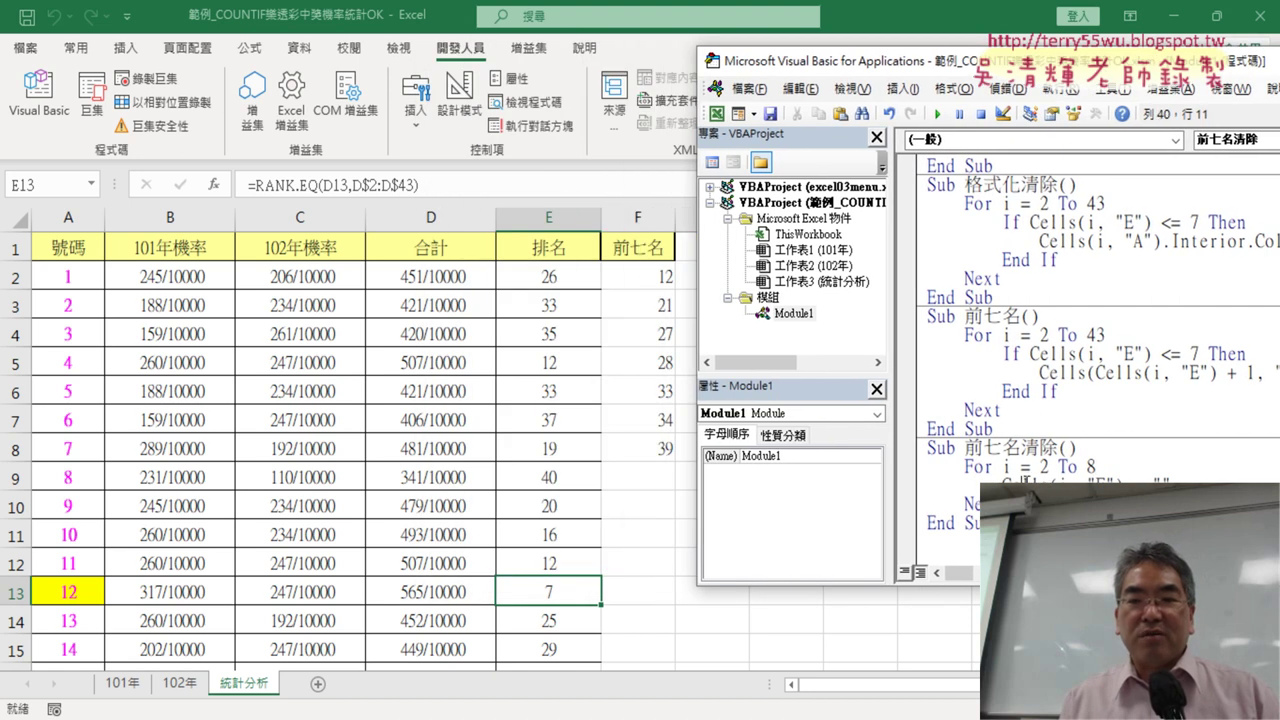
# Run 前七名清除 then 前七名 to refill F2–F8 as 34, 21, 28, 39, 27, 33, 12.
pyautogui.press('F5')
pyautogui.click(1055, 354)
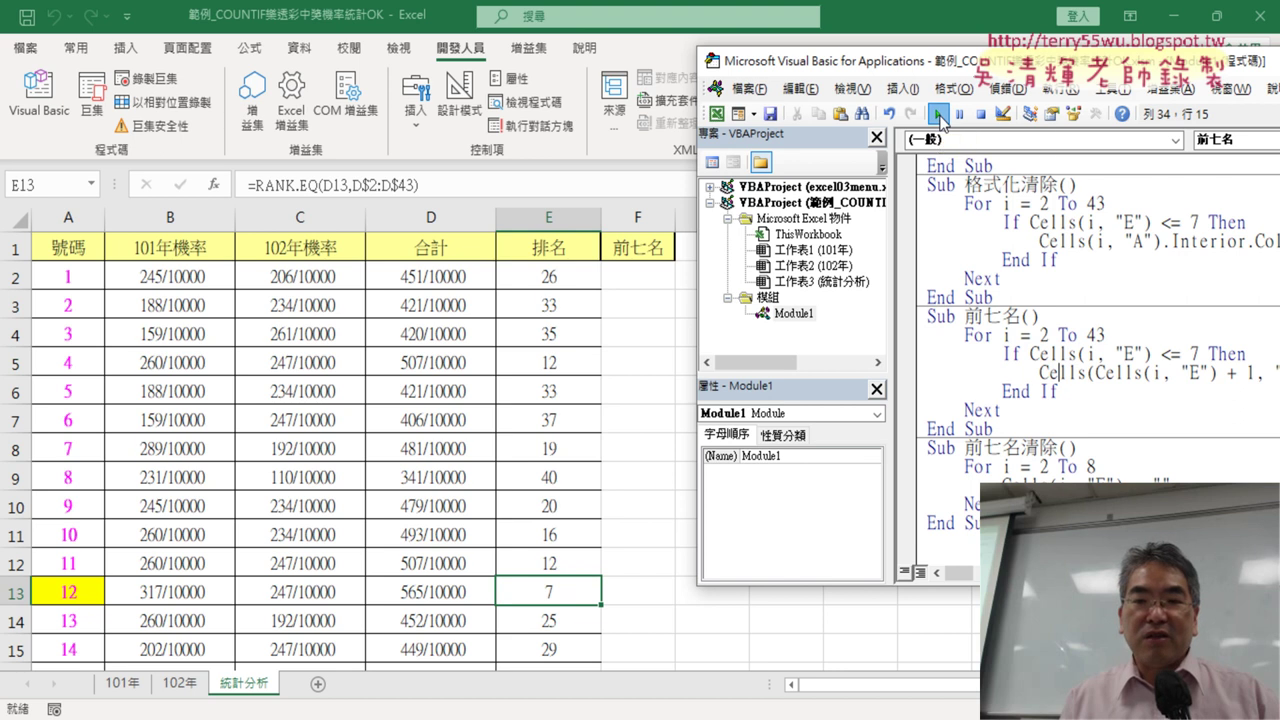
pyautogui.click(938, 114)
pyautogui.click(660, 280)
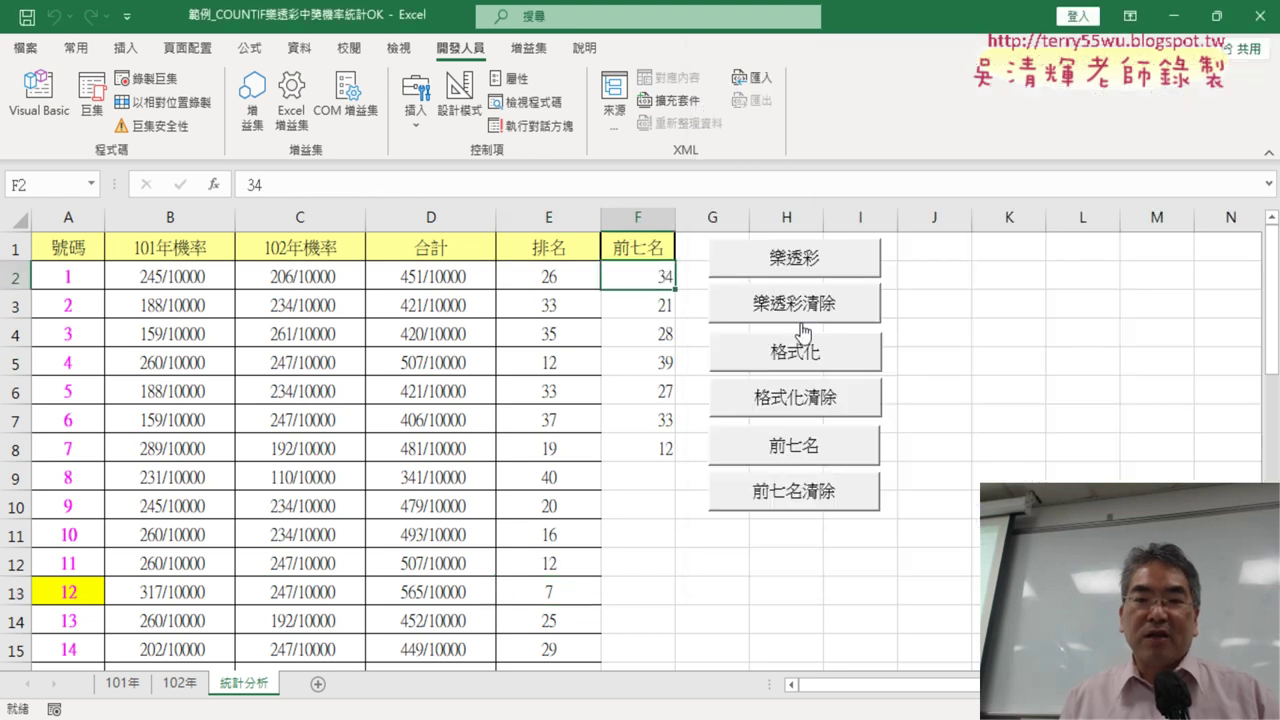
# Verify number 34 has rank 1 in E35 and 21 has rank 2 in E22.
pyautogui.scroll(-5, 249, 480)
pyautogui.scroll(-2, 251, 480)
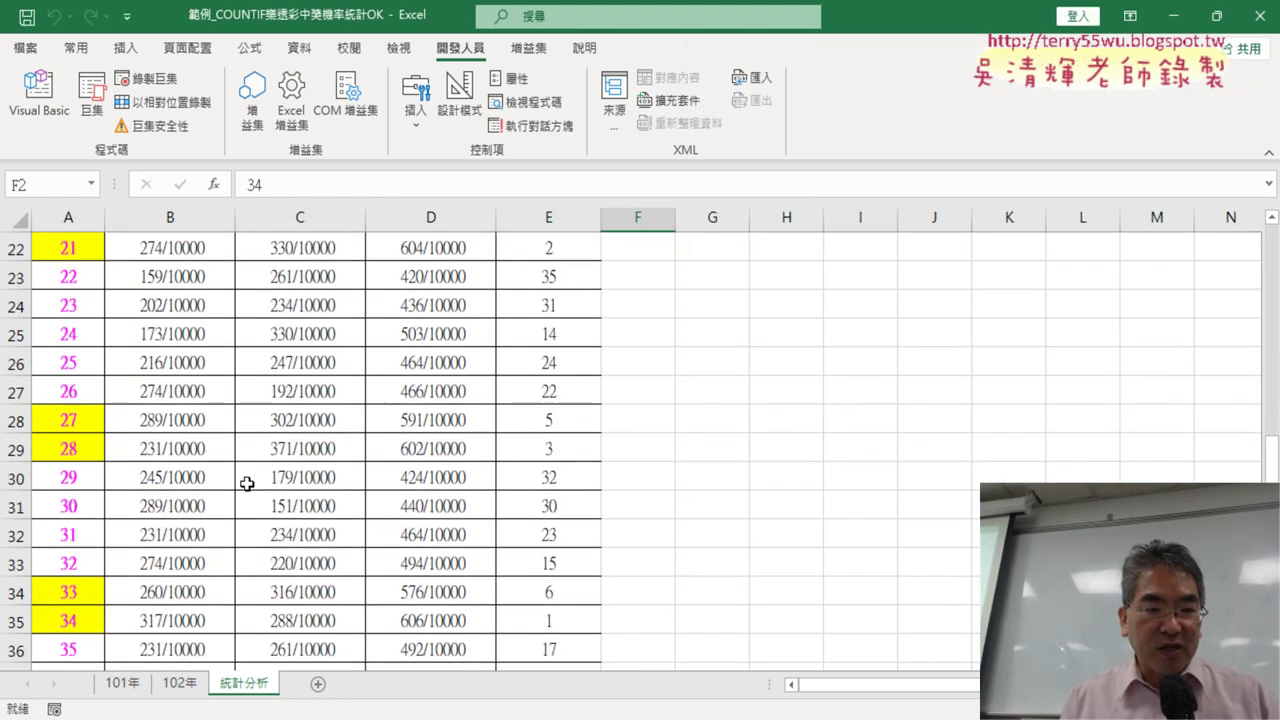
pyautogui.scroll(-1, 251, 480)
pyautogui.click(580, 537)
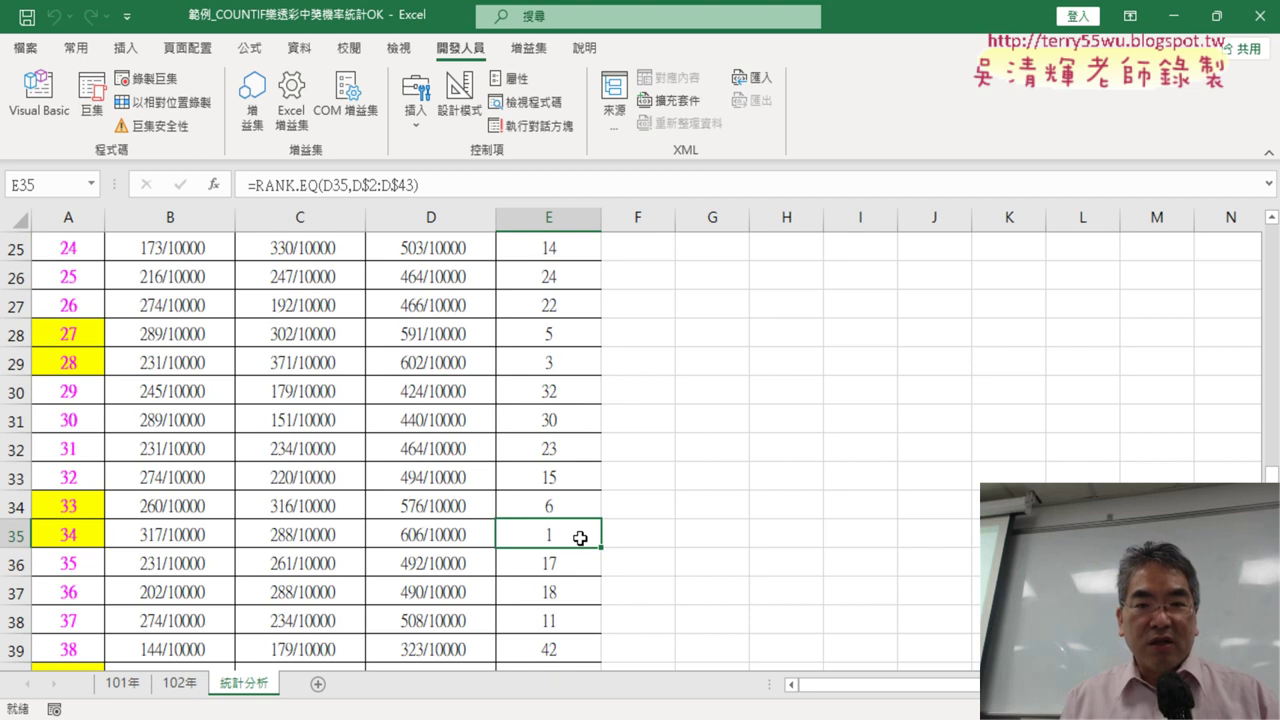
pyautogui.scroll(8, 580, 537)
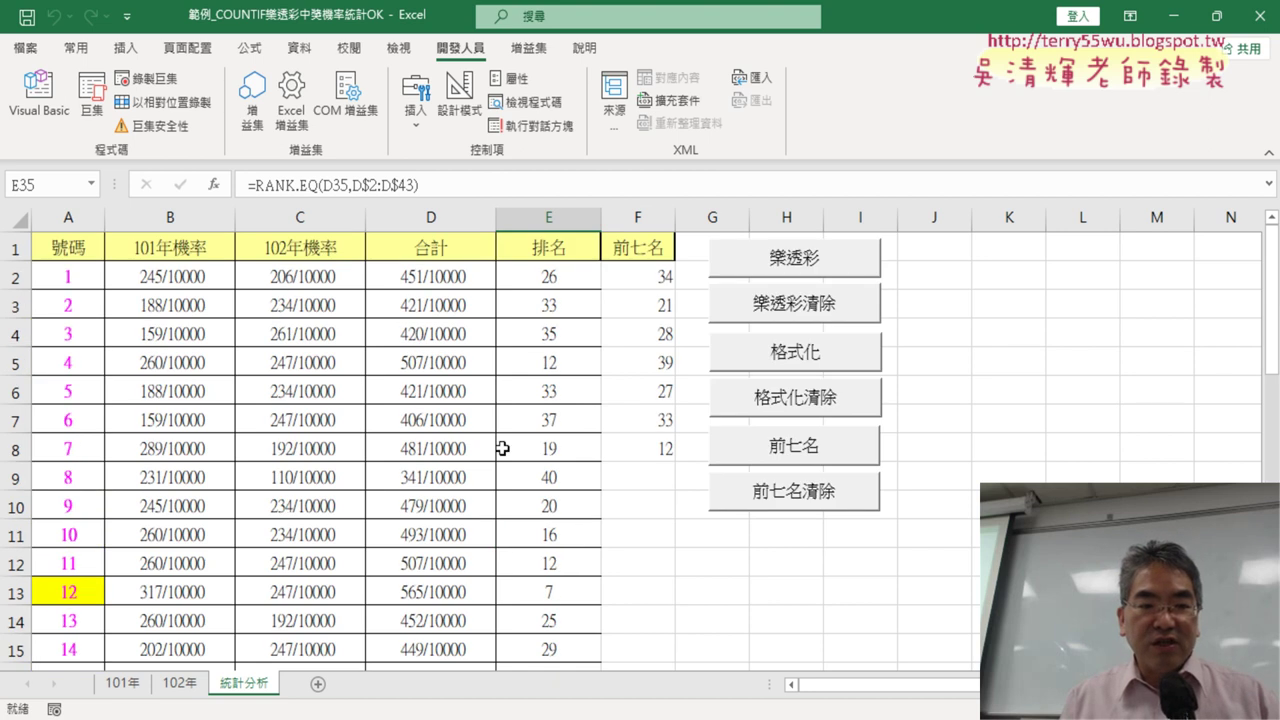
pyautogui.scroll(-6, 503, 448)
pyautogui.scroll(-4, 503, 449)
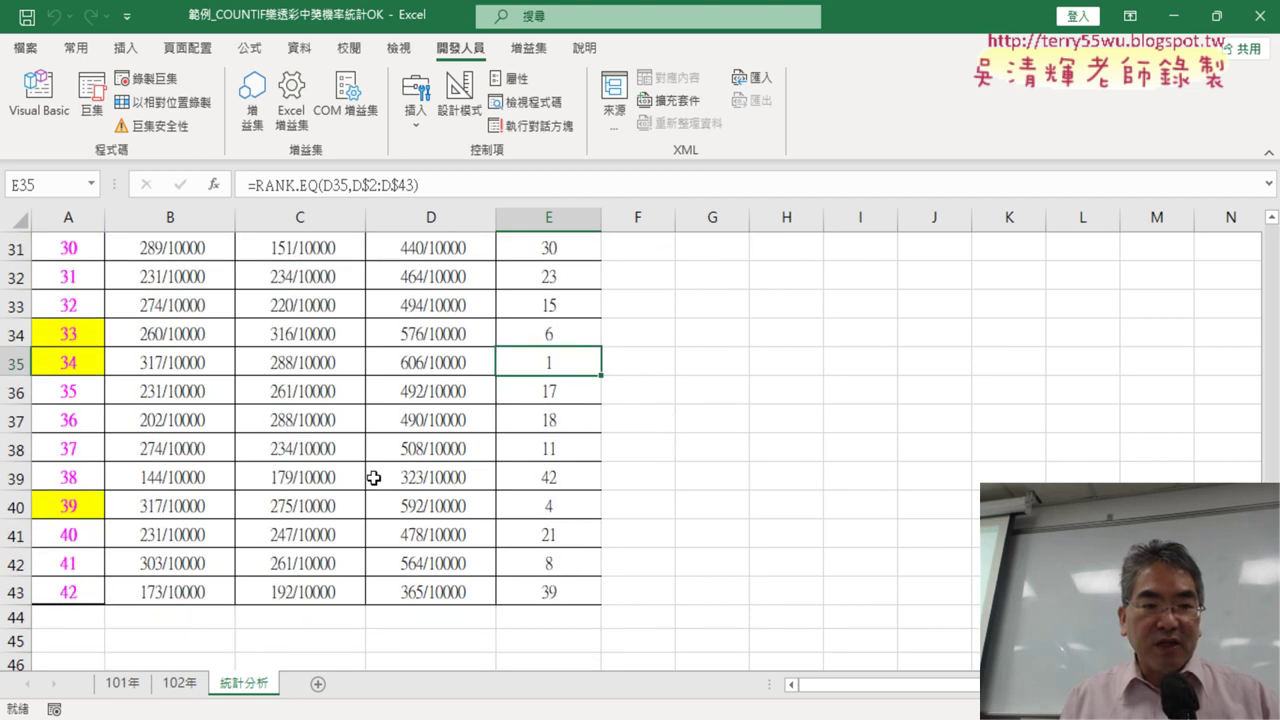
pyautogui.scroll(3, 374, 476)
pyautogui.scroll(2, 374, 476)
pyautogui.click(583, 420)
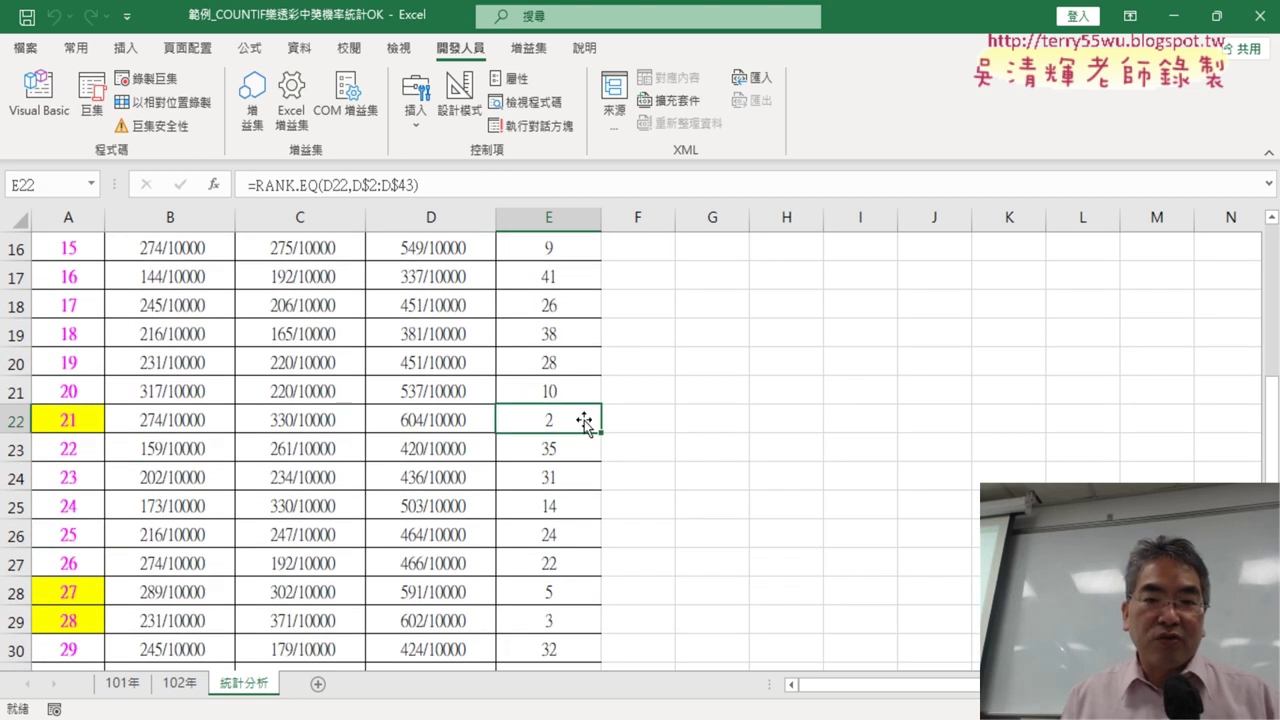
# Confirm number 28 has rank 3 in E29, then reopen the Visual Basic editor.
pyautogui.scroll(3, 700, 443)
pyautogui.scroll(2, 700, 443)
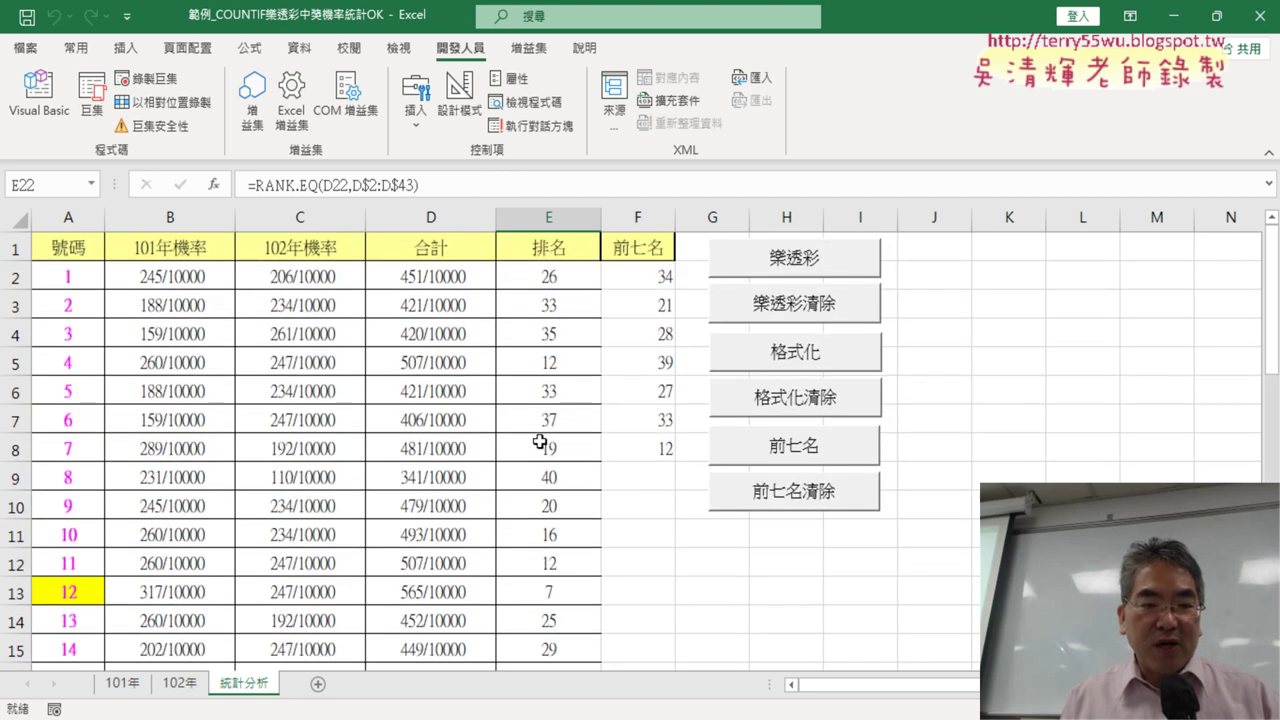
pyautogui.scroll(-3, 540, 442)
pyautogui.scroll(-3, 518, 468)
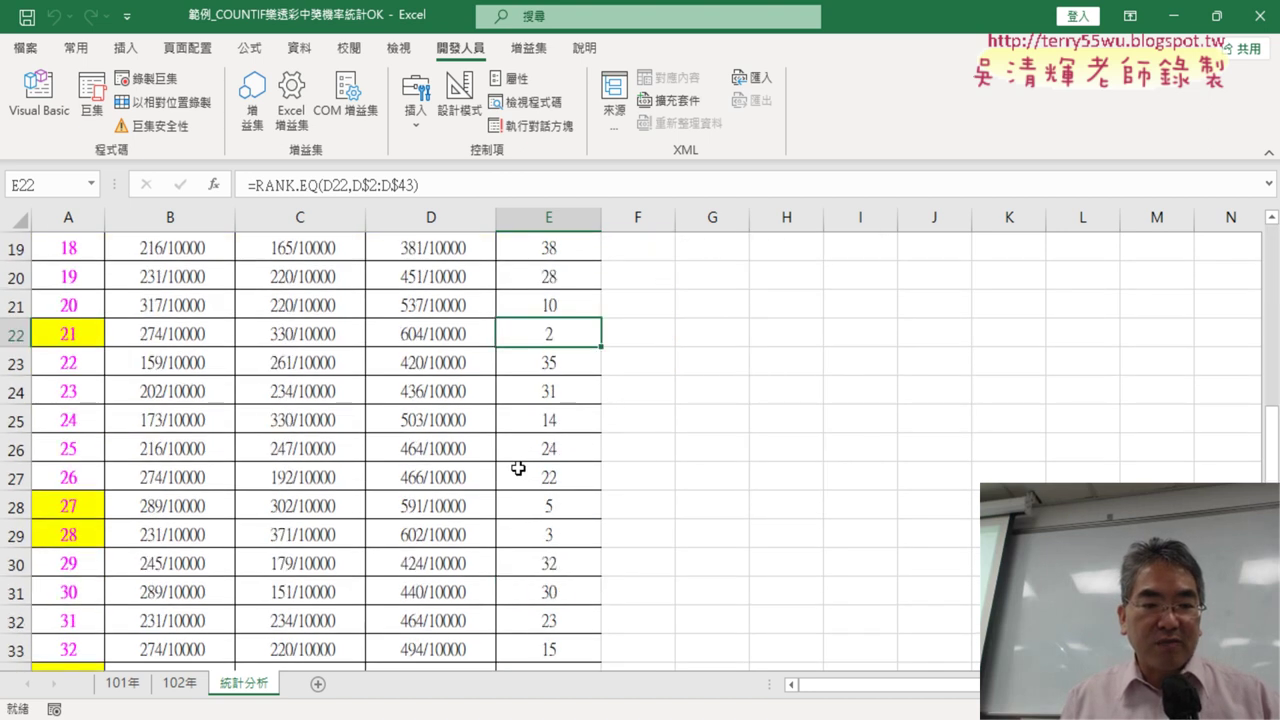
pyautogui.click(578, 531)
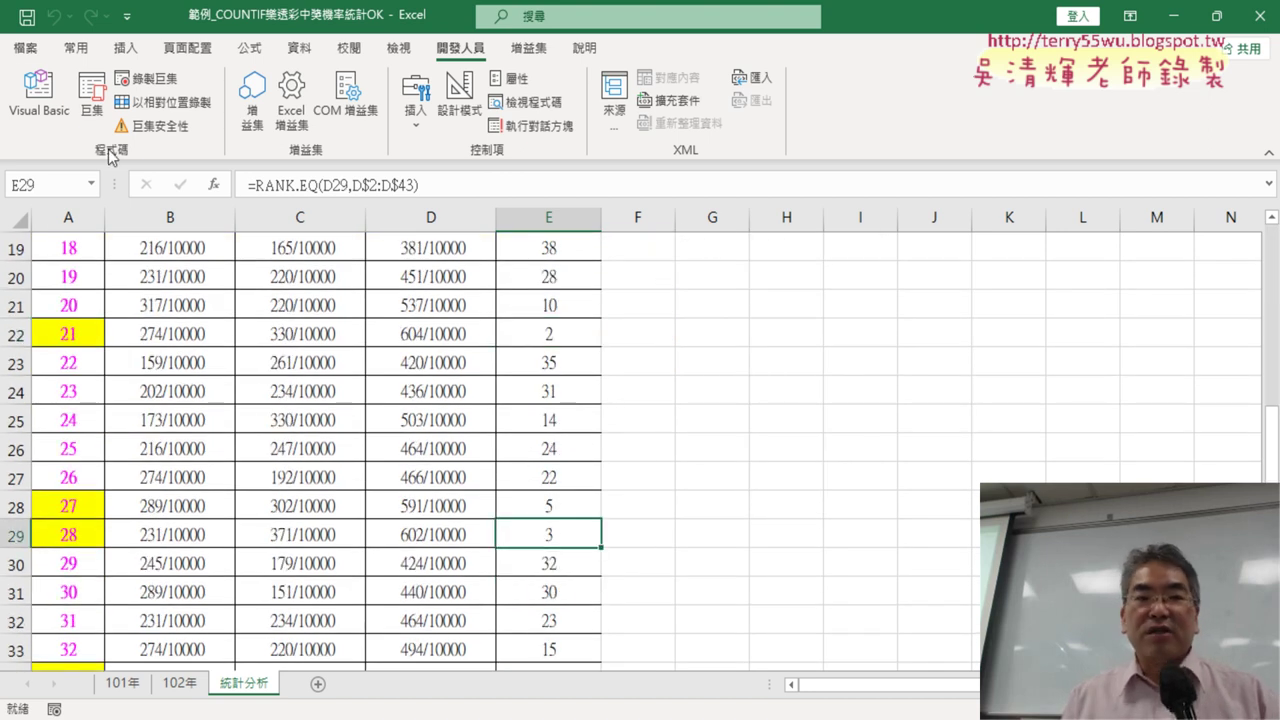
pyautogui.click(39, 95)
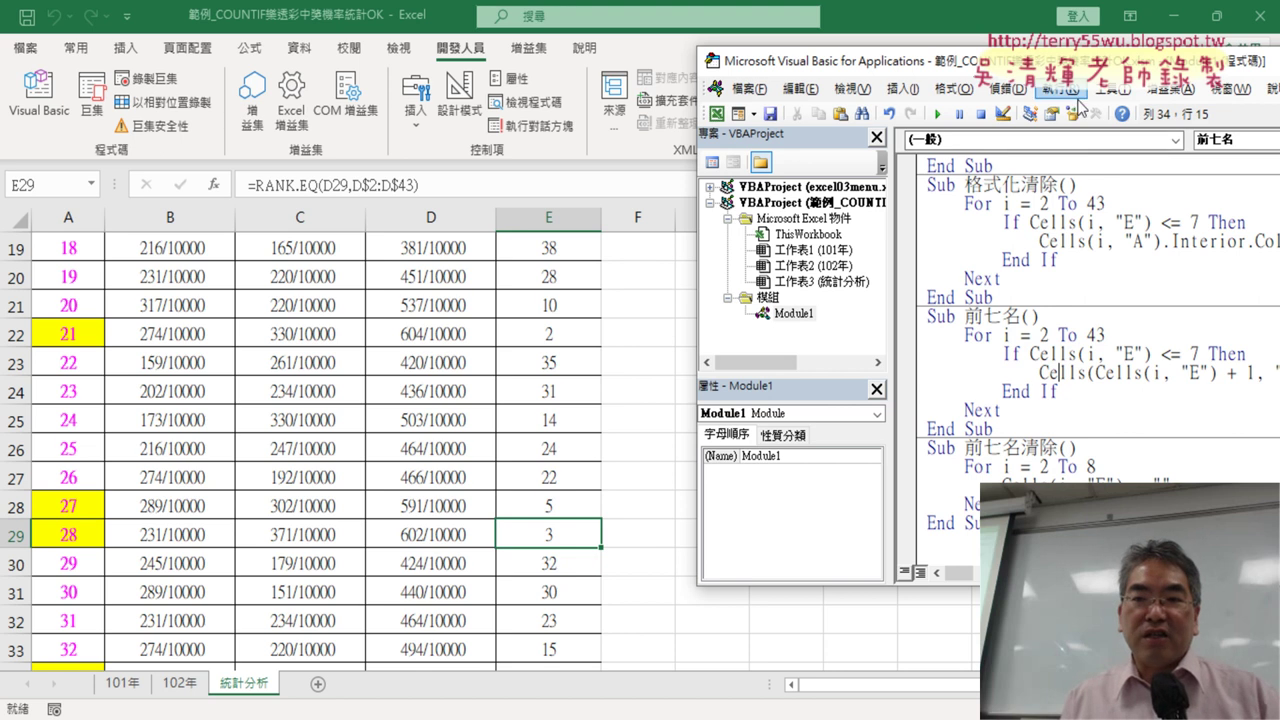
# Select Cells(i, "E") in the code, circle E22's rank 2, write +1, and underline the expression.
pyautogui.moveTo(980, 60); pyautogui.dragTo(881, 67)
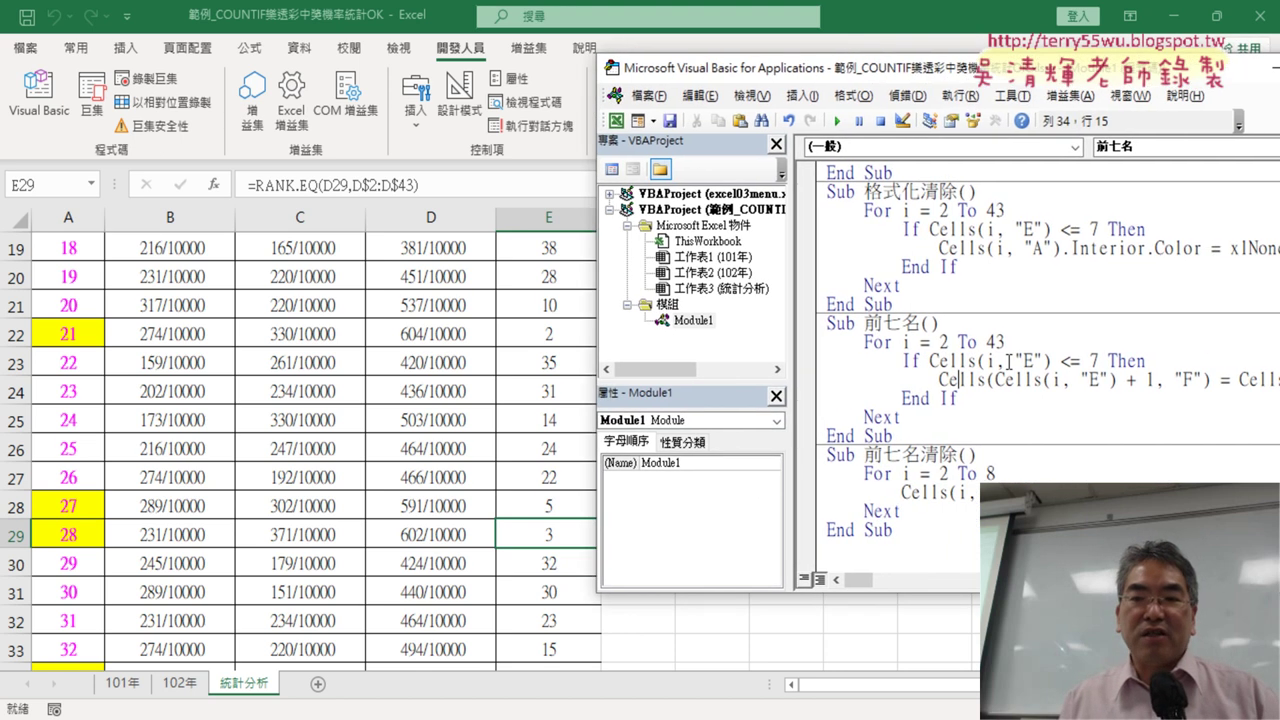
pyautogui.moveTo(1121, 382); pyautogui.dragTo(1000, 372)
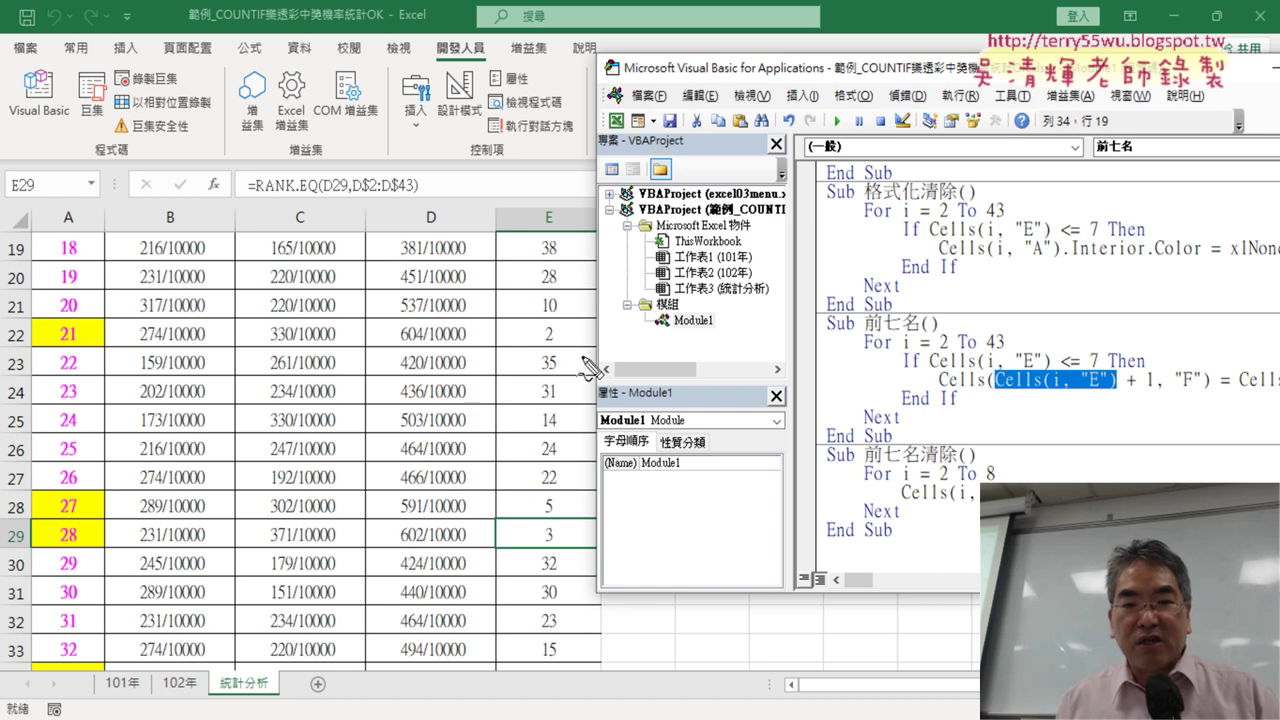
pyautogui.moveTo(558, 352); pyautogui.dragTo(550, 357)
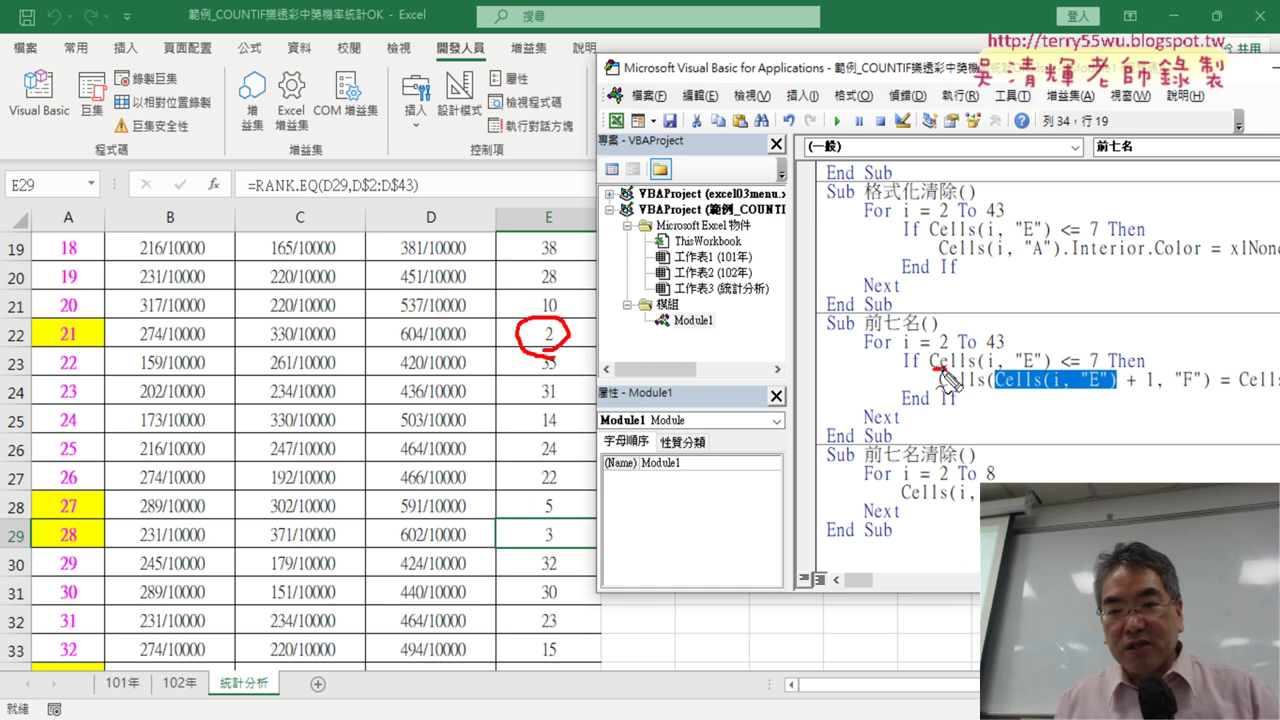
pyautogui.moveTo(930, 369); pyautogui.dragTo(1042, 369)
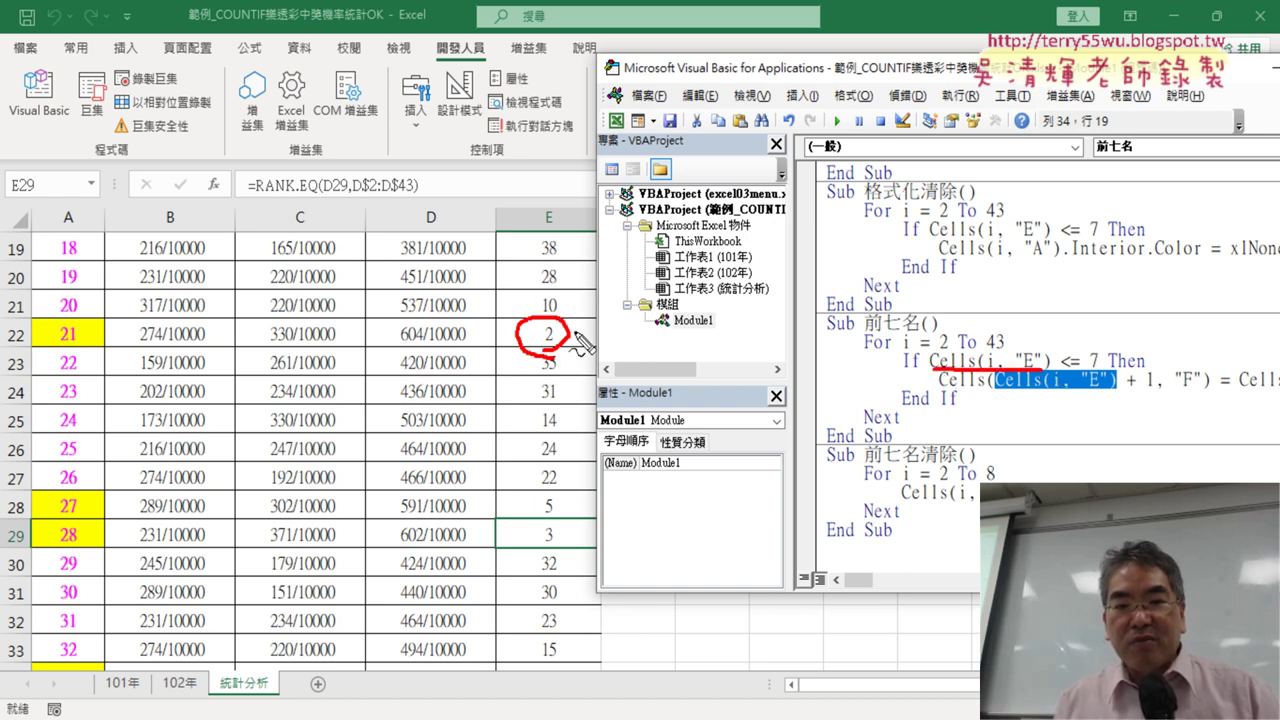
pyautogui.moveTo(573, 334)
pyautogui.mouseDown()
pyautogui.moveTo(597, 333)
pyautogui.moveTo(583, 346)
pyautogui.moveTo(603, 352)
pyautogui.mouseUp()
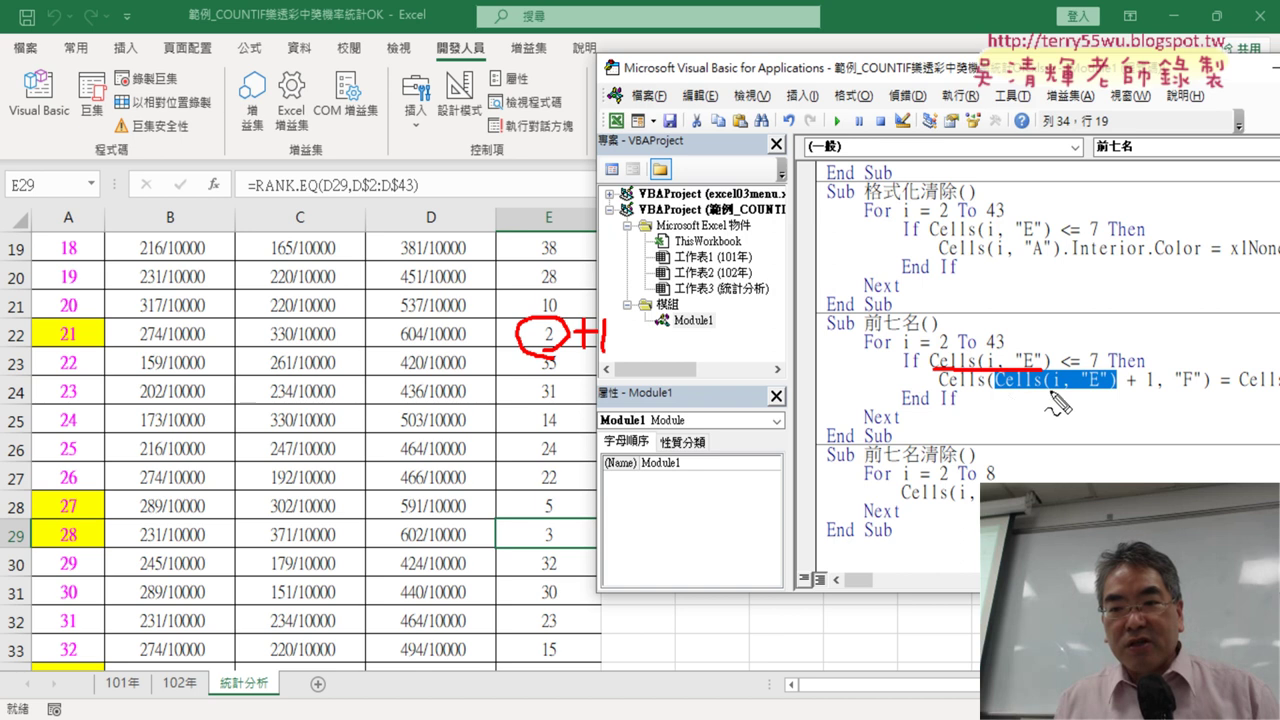
pyautogui.moveTo(998, 396); pyautogui.dragTo(1160, 398)
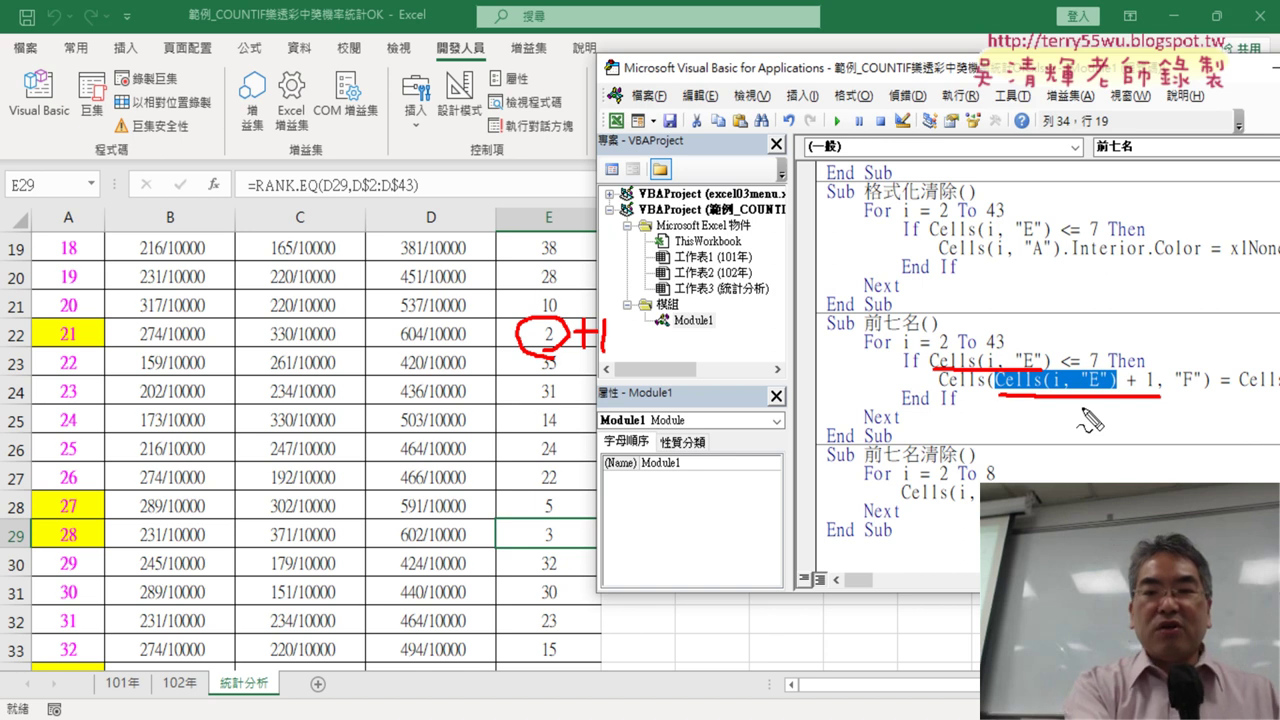
# Erase all screen-pen annotations and exit drawing mode with Esc.
pyautogui.press('Escape')
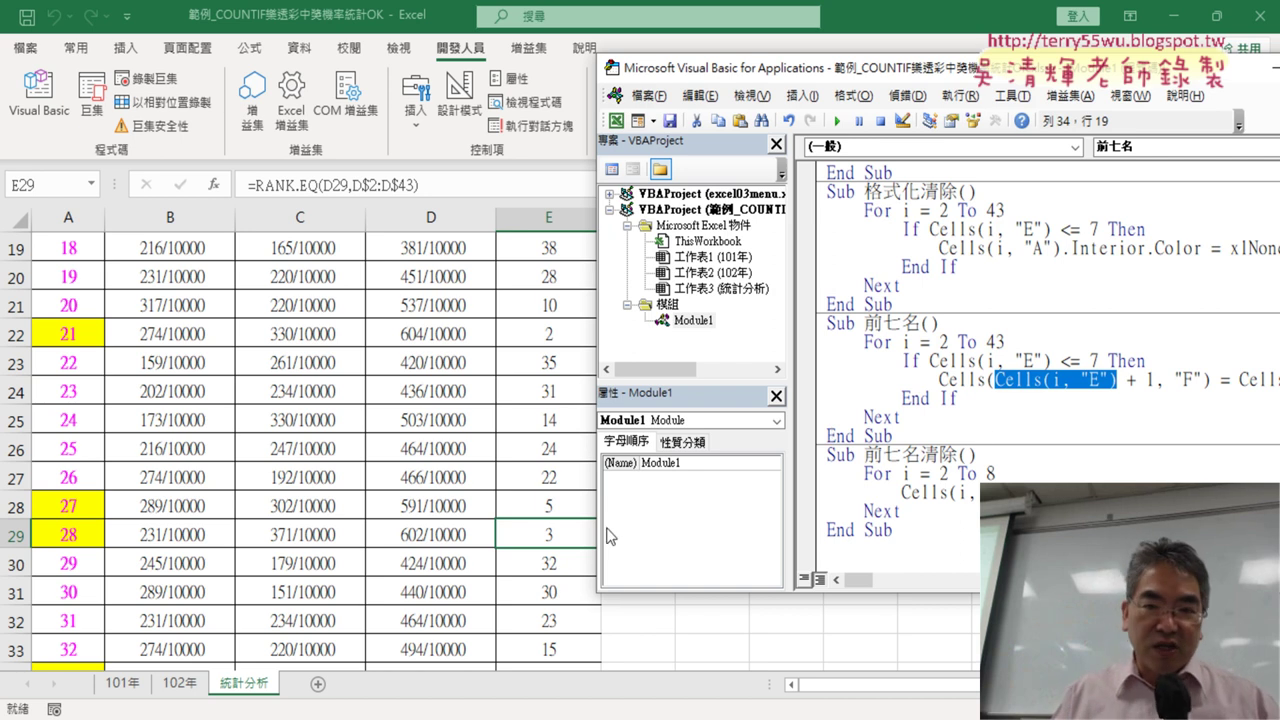
# Shift the VBA editor window left and down to reveal the full 前七名 macro.
pyautogui.moveTo(960, 68); pyautogui.dragTo(585, 113)
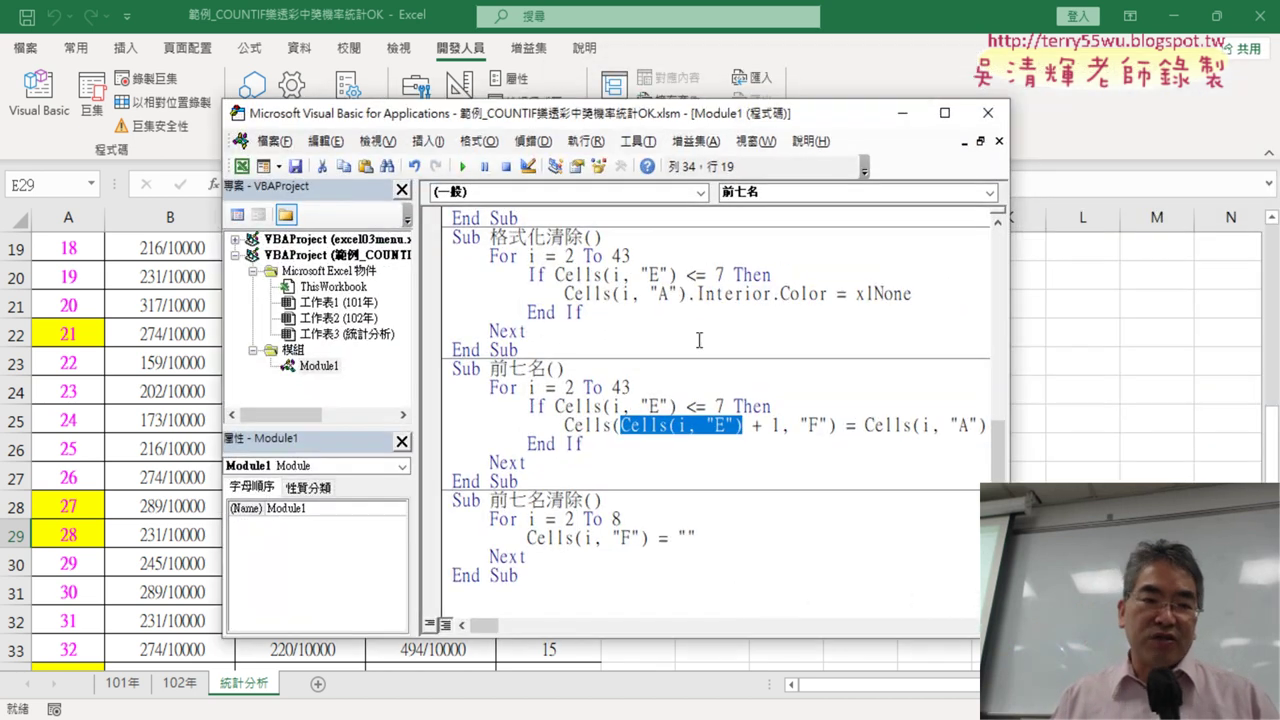